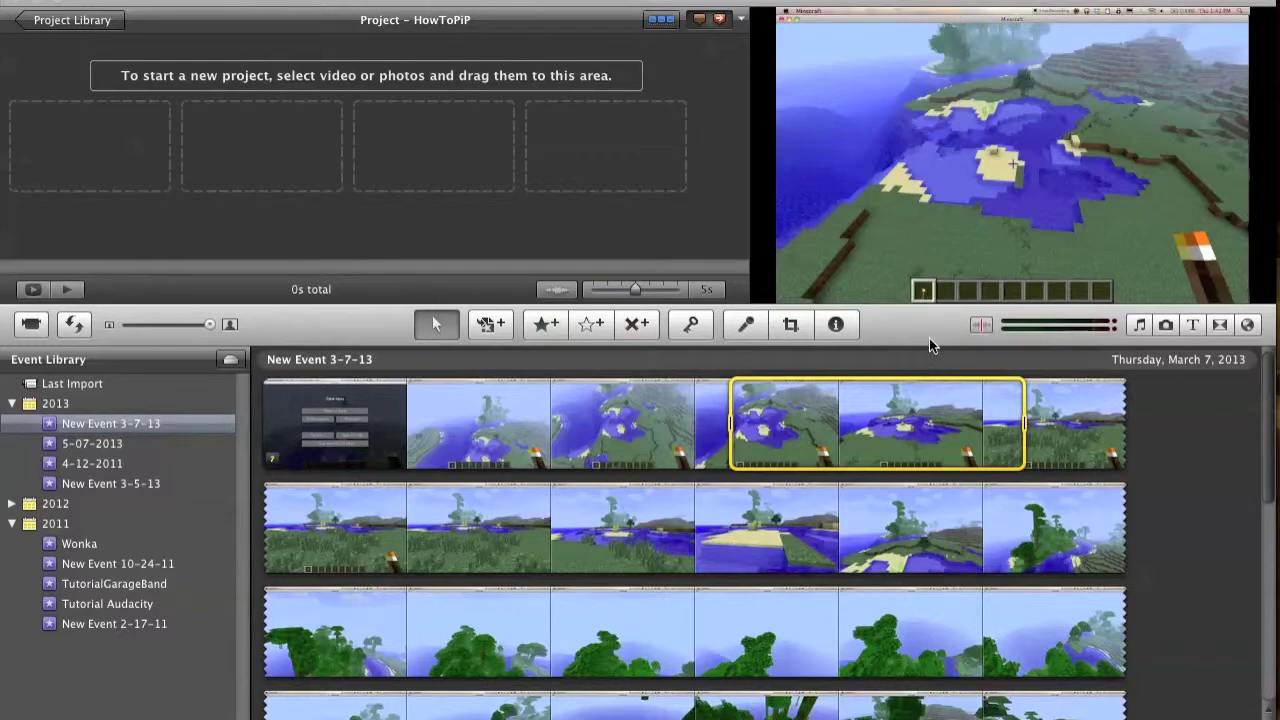
# - Scroll the New Event 3-7-13 browser down to the webcam talking-head clips
pyautogui.scroll(-15, 783, 504)
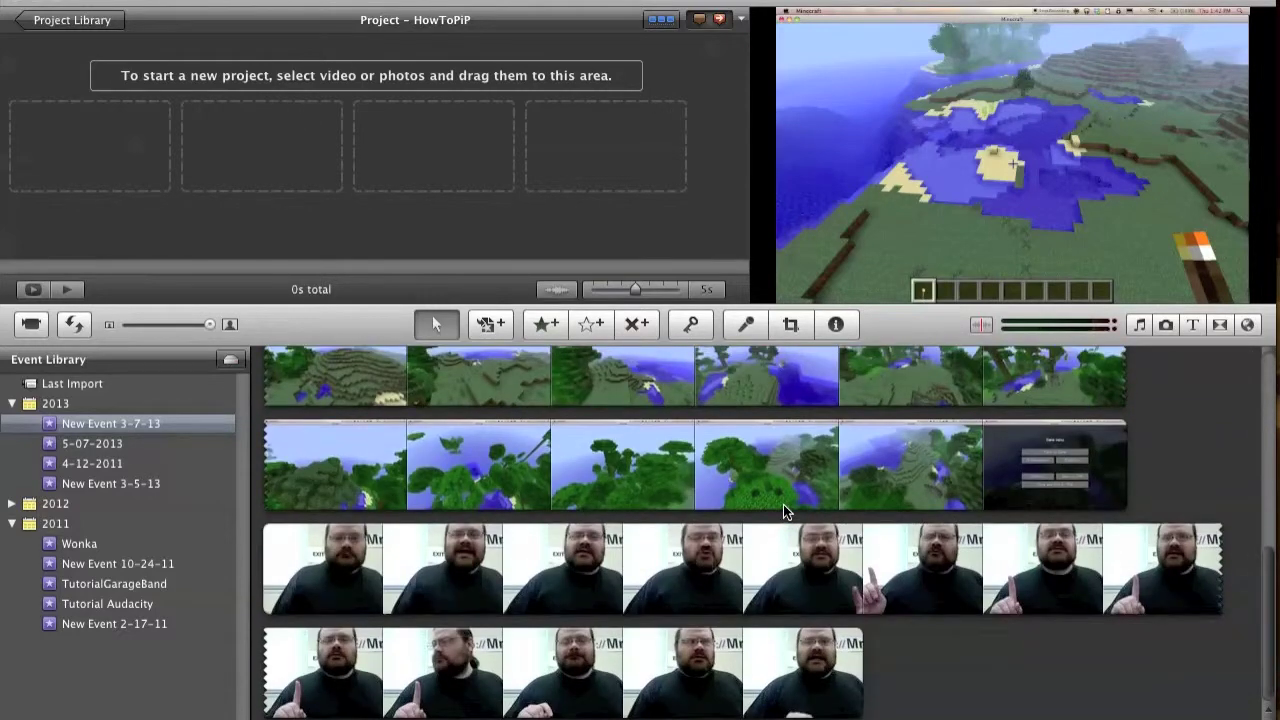
# - Check the webcam clip's details, then drag it into the empty HowToPiP project as 25 seconds
pyautogui.doubleClick(597, 545)
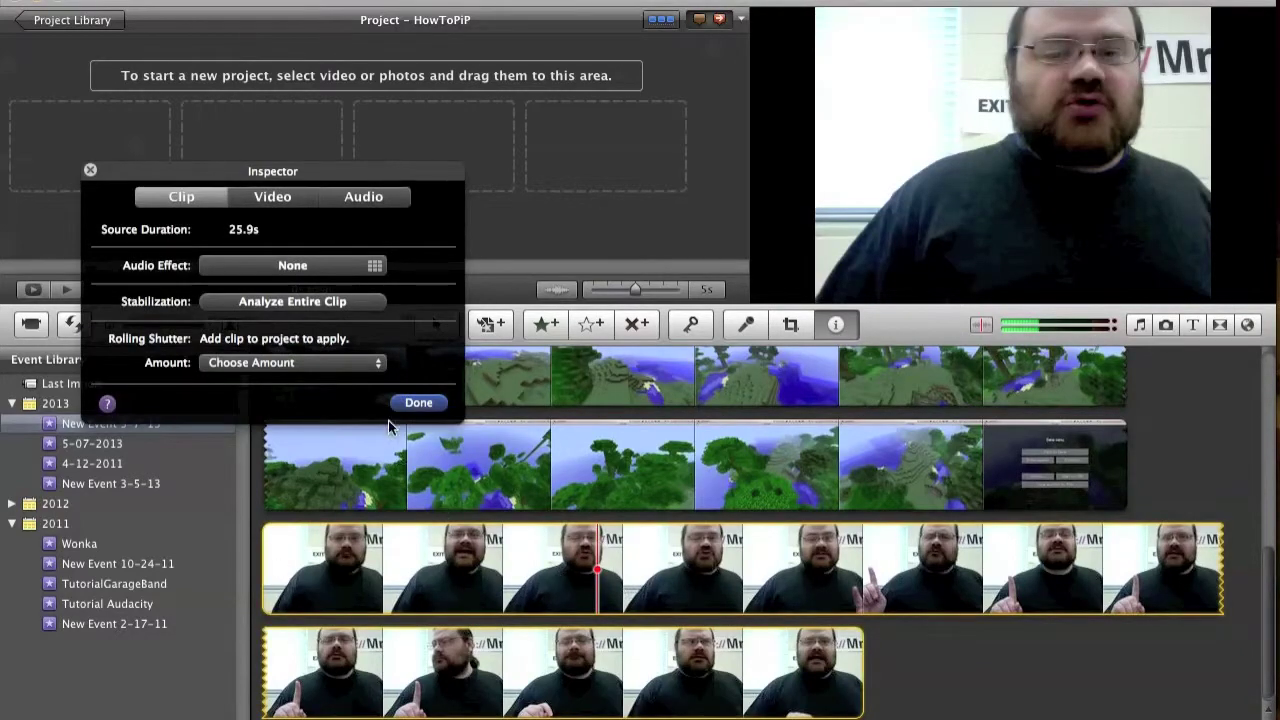
pyautogui.click(420, 403)
pyautogui.moveTo(418, 550); pyautogui.dragTo(217, 149)
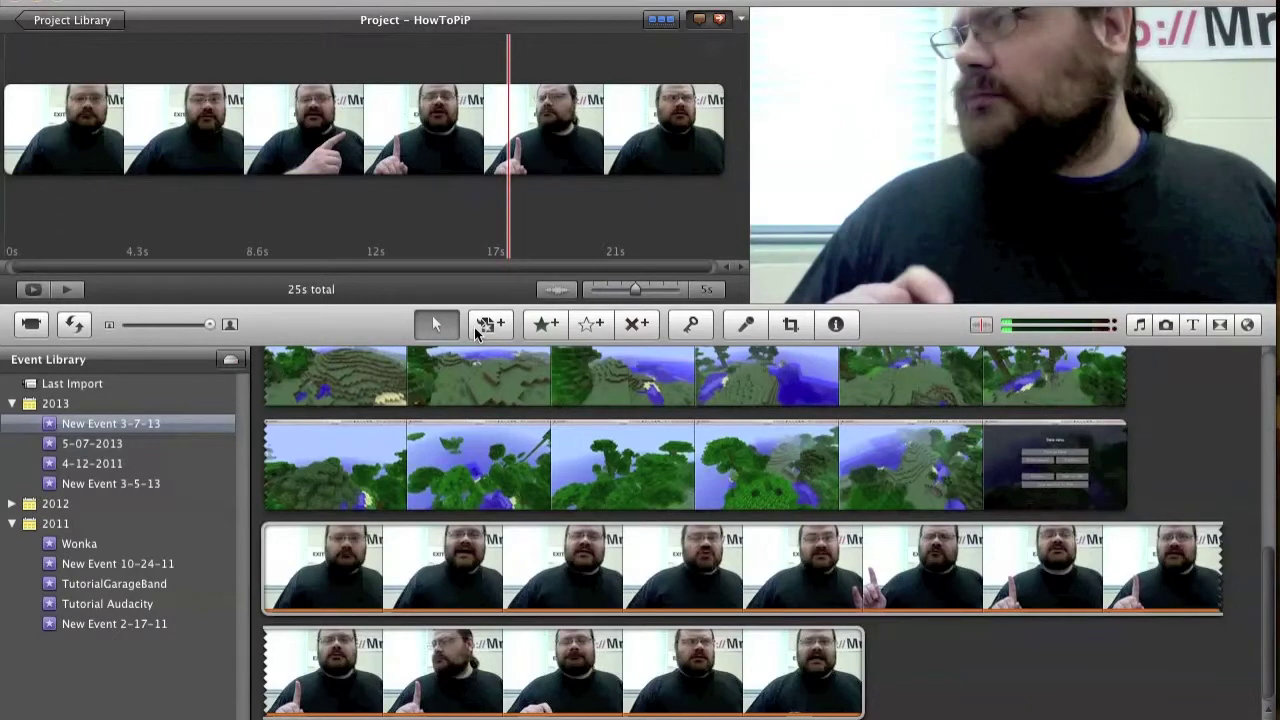
pyautogui.press('super+comma')
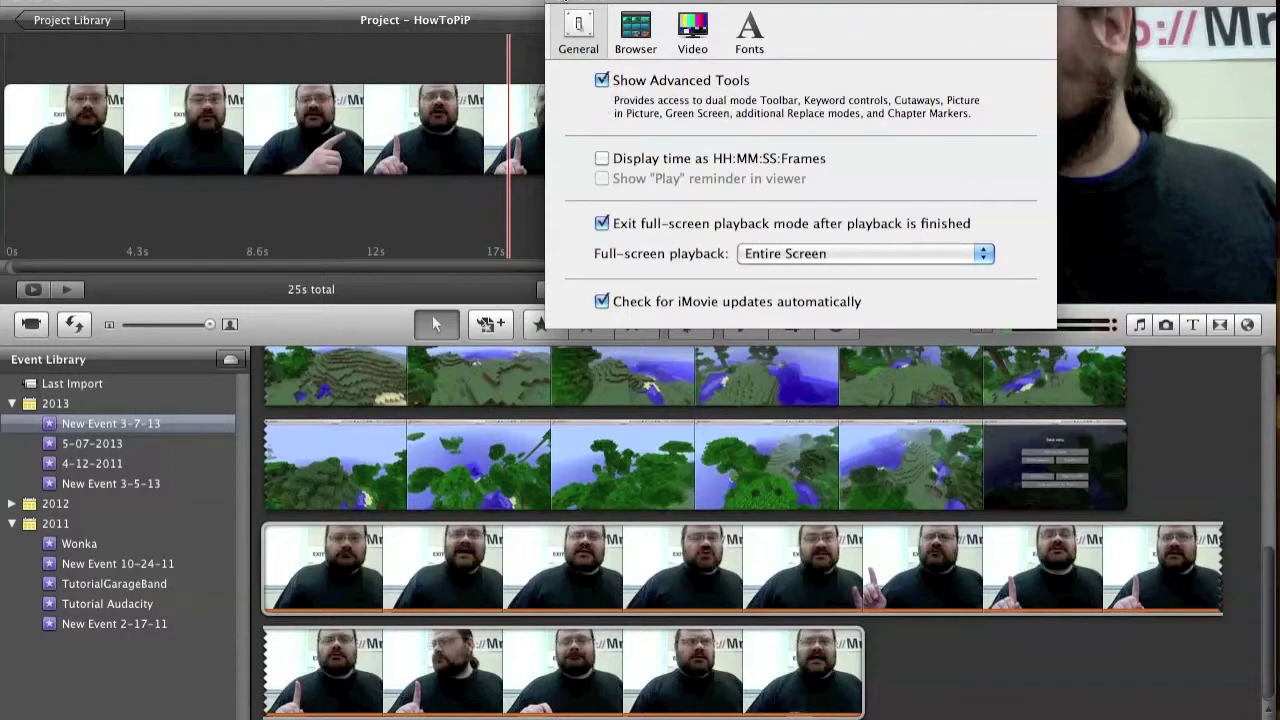
pyautogui.press('super+w')
pyautogui.scroll(3, 715, 493)
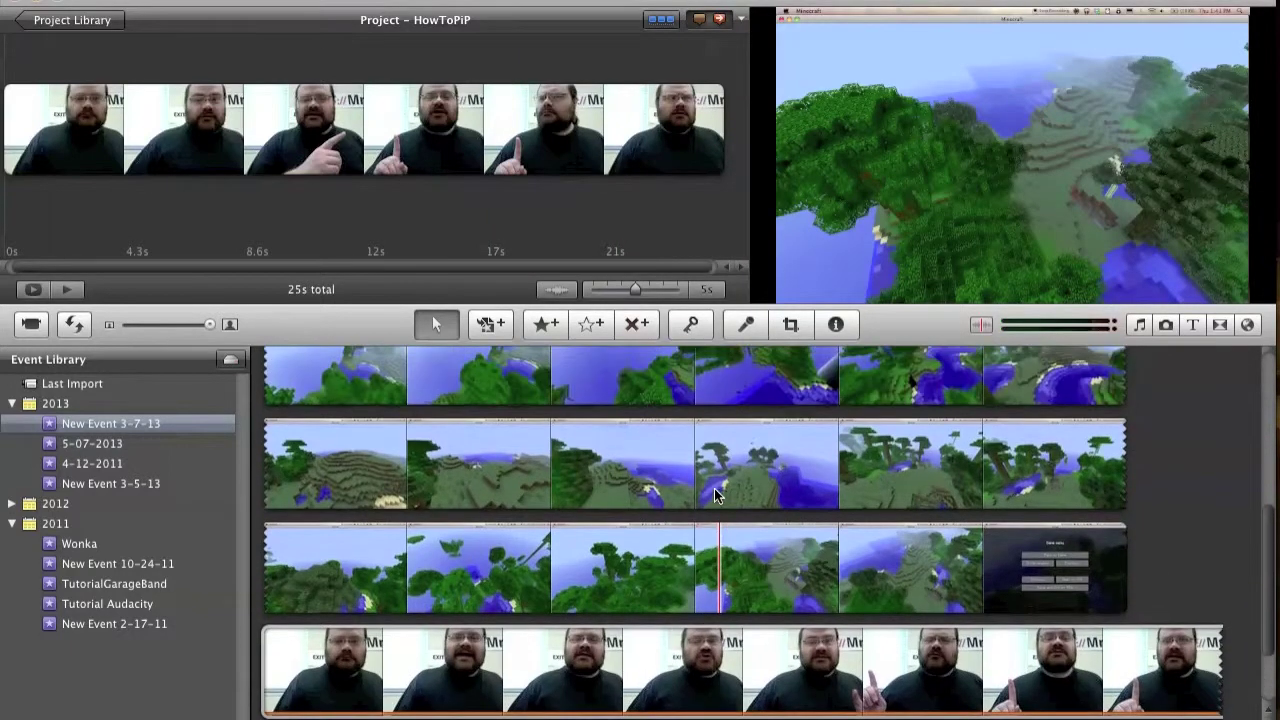
# - Select a Minecraft footage range spanning several browser rows and drop it onto the webcam clip
pyautogui.click(672, 465)
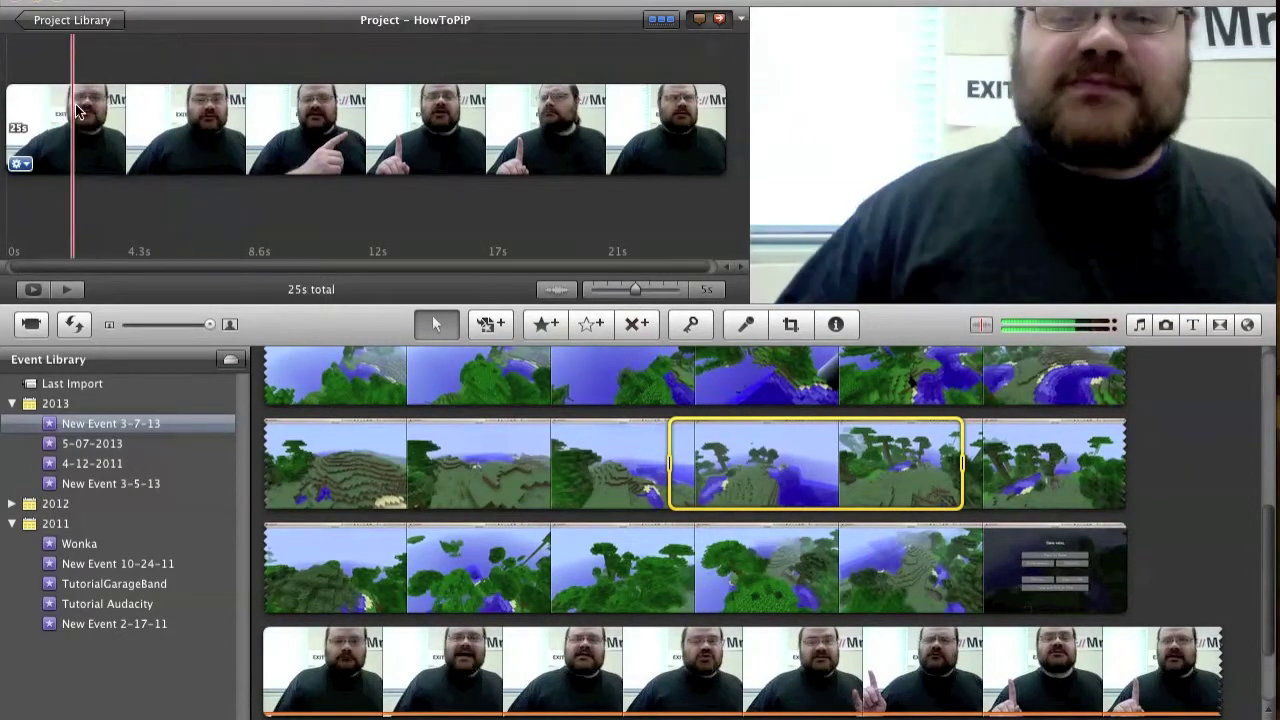
pyautogui.click(65, 110)
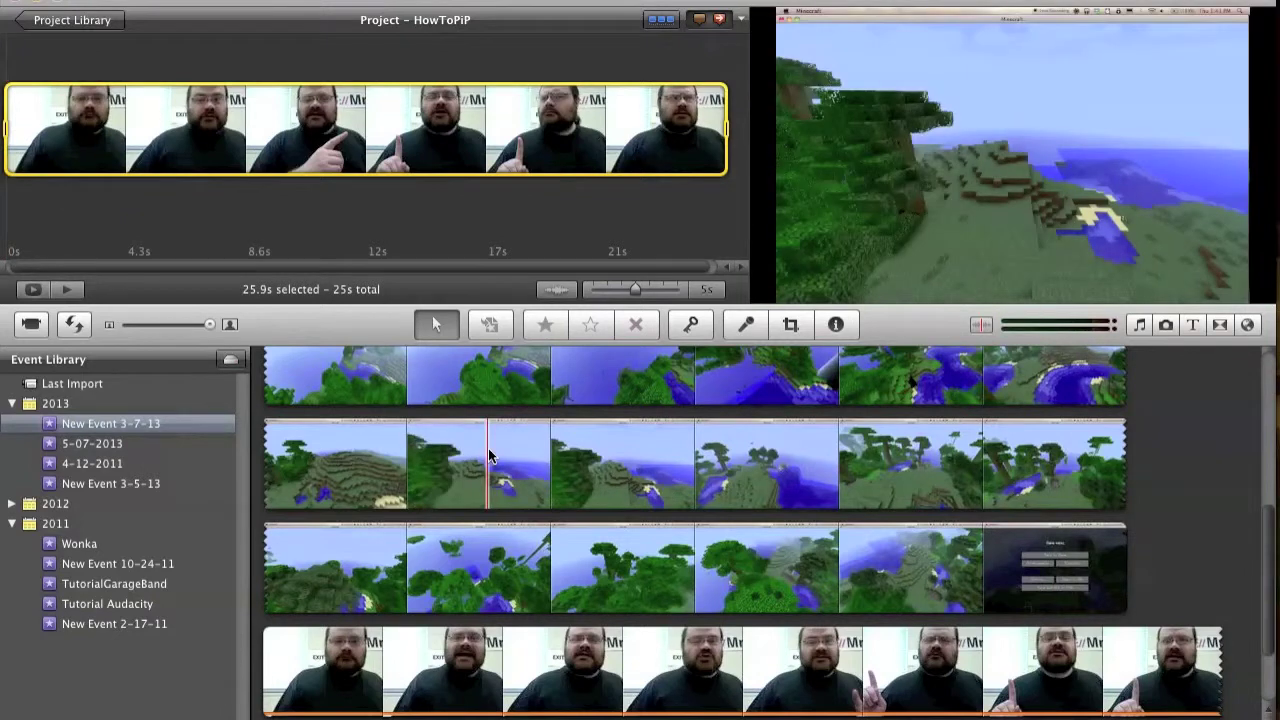
pyautogui.click(487, 463)
pyautogui.moveTo(487, 463); pyautogui.dragTo(441, 463)
pyautogui.moveTo(776, 473); pyautogui.dragTo(886, 592)
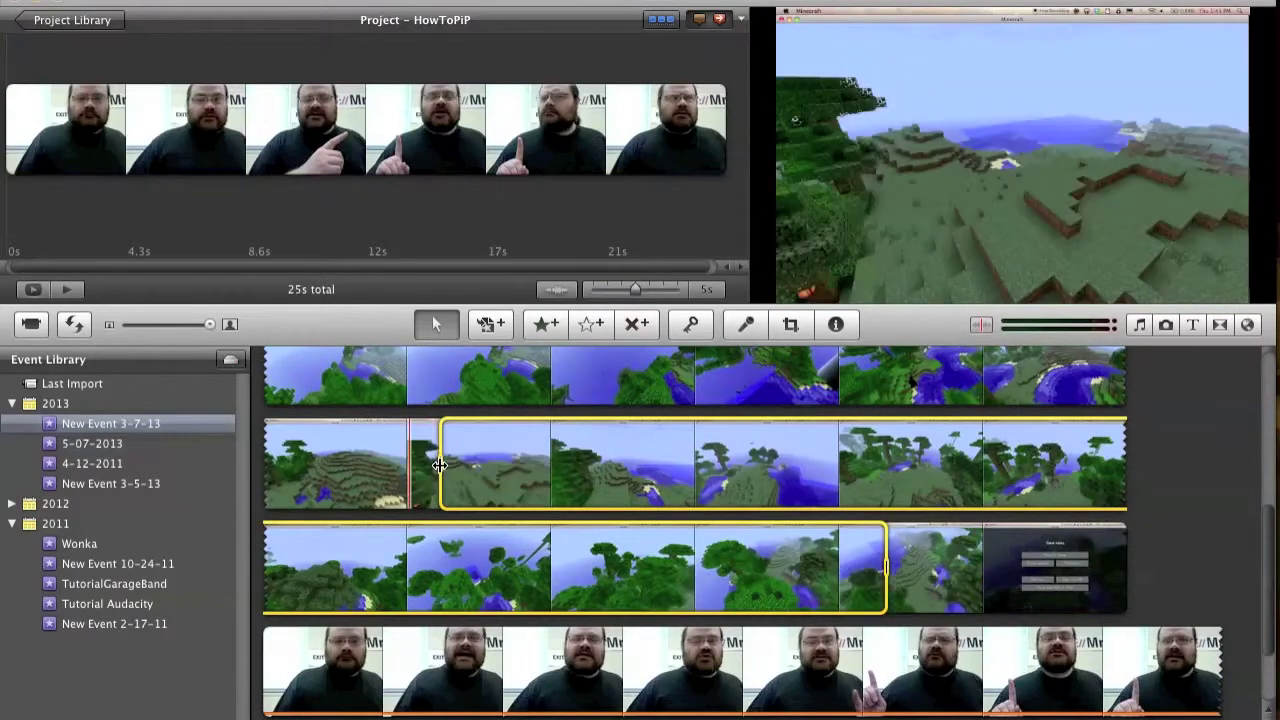
pyautogui.moveTo(432, 426); pyautogui.dragTo(449, 372)
pyautogui.moveTo(531, 372); pyautogui.dragTo(792, 474)
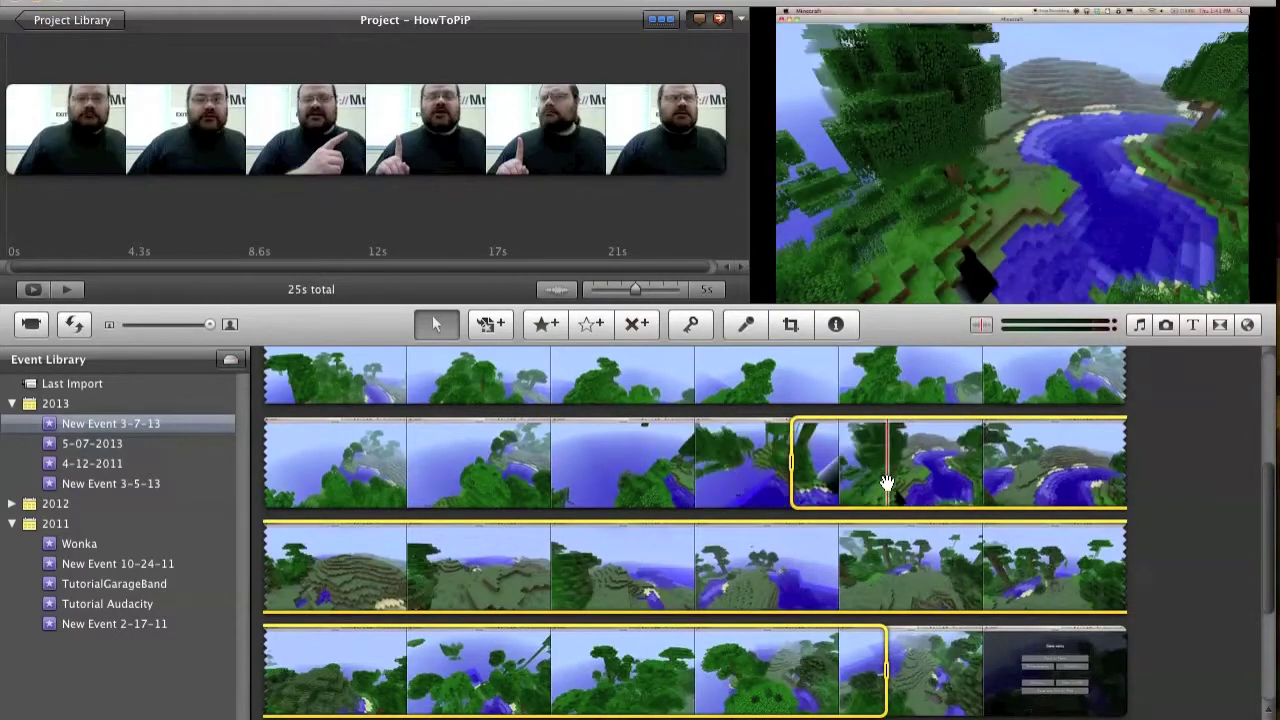
pyautogui.moveTo(886, 484); pyautogui.dragTo(22, 133)
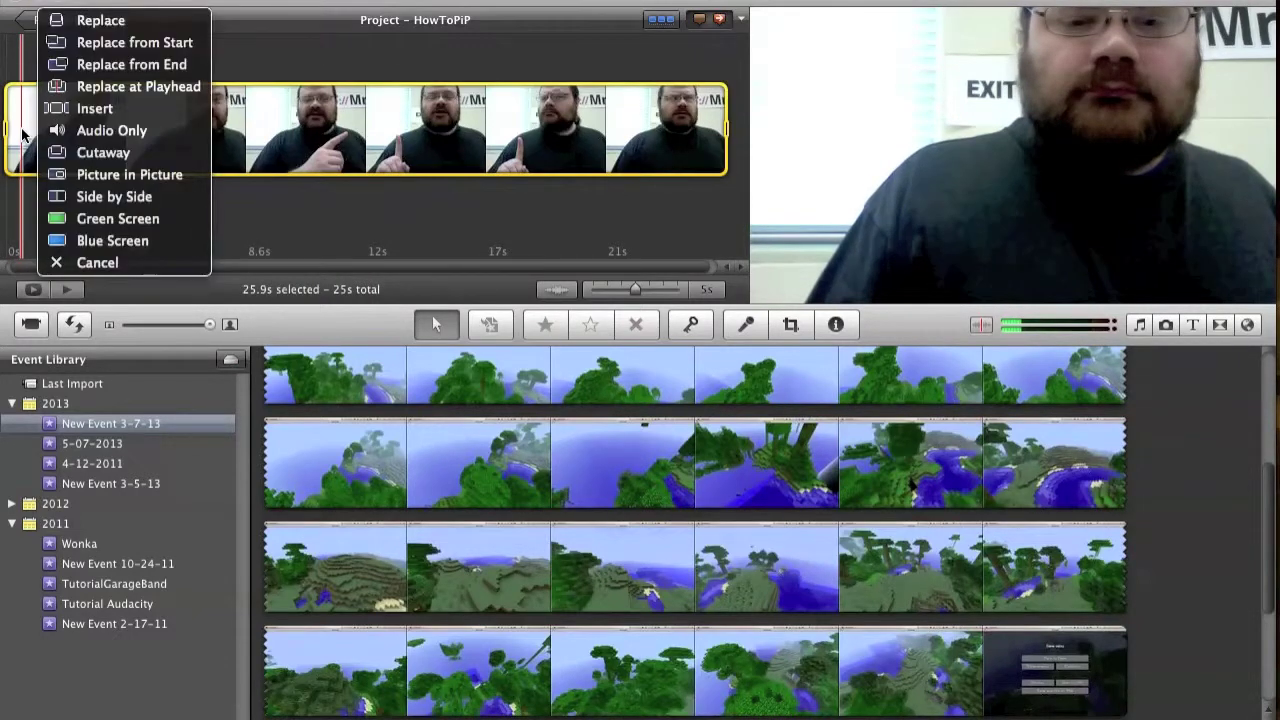
# - Overlay the footage as Picture in Picture, enlarged and placed in the viewer's top-left corner
pyautogui.click(170, 178)
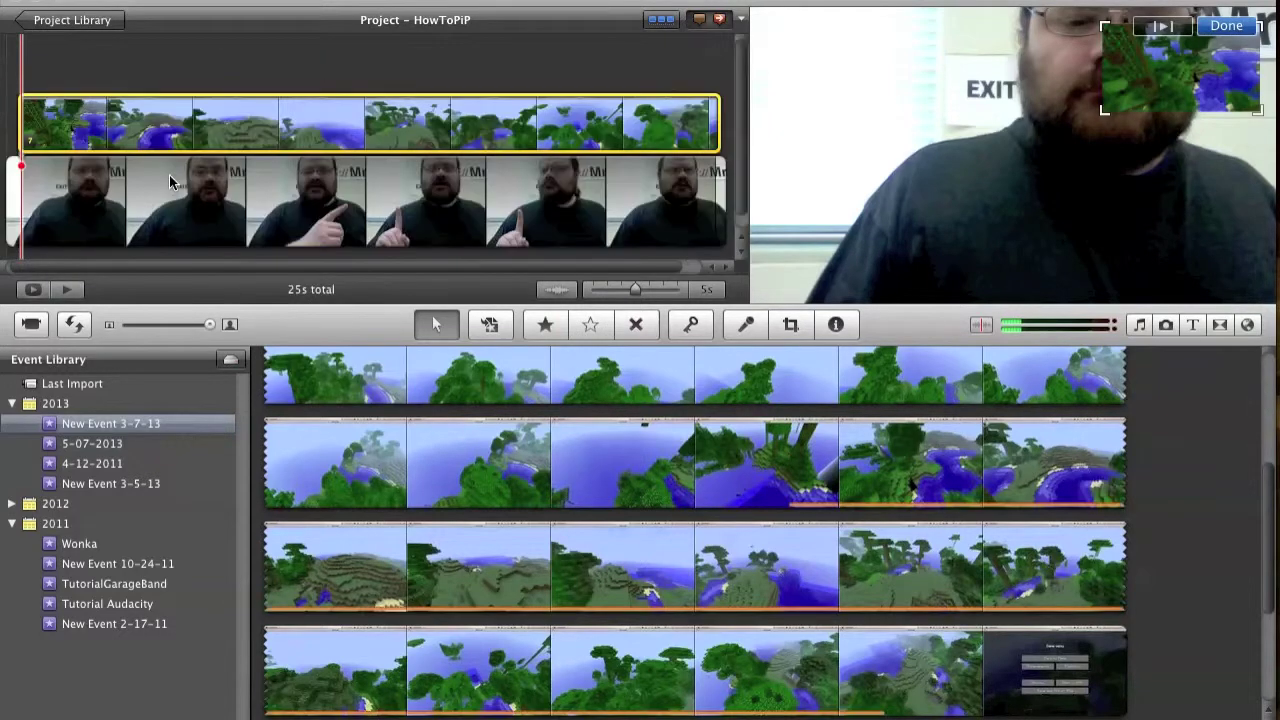
pyautogui.moveTo(72, 172)
pyautogui.moveTo(1188, 73); pyautogui.dragTo(845, 68)
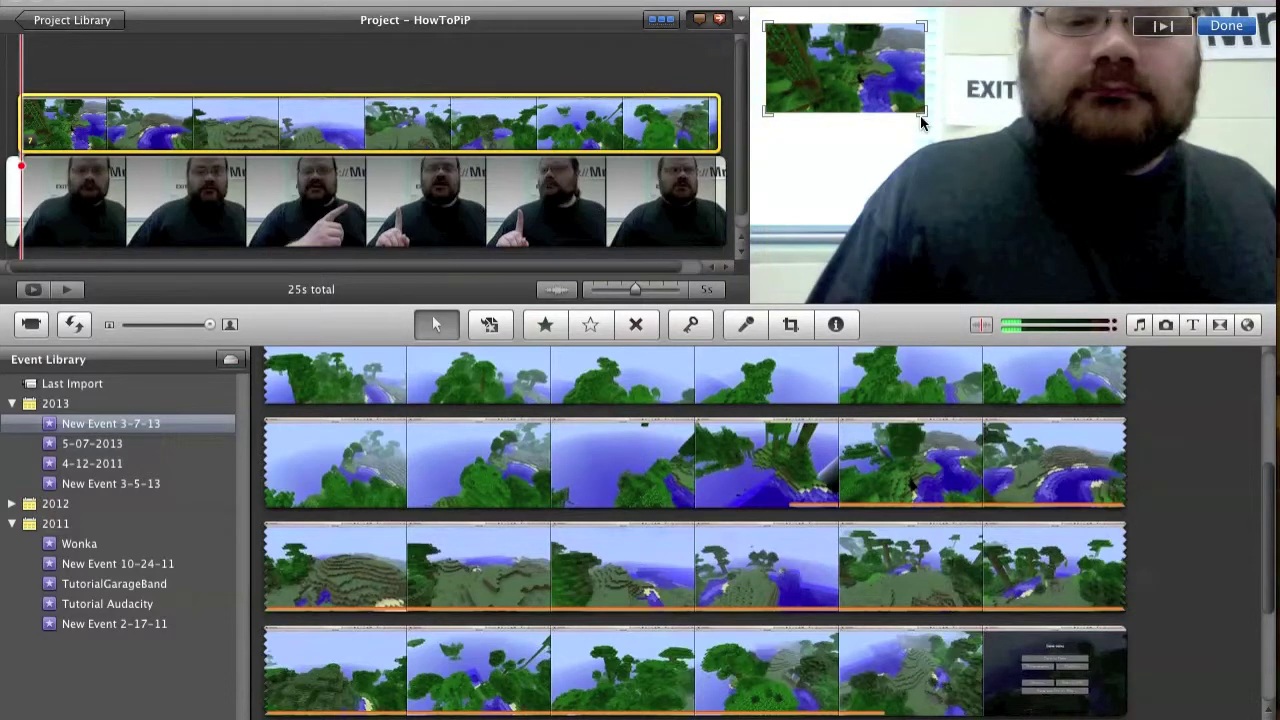
pyautogui.moveTo(922, 118); pyautogui.dragTo(951, 137)
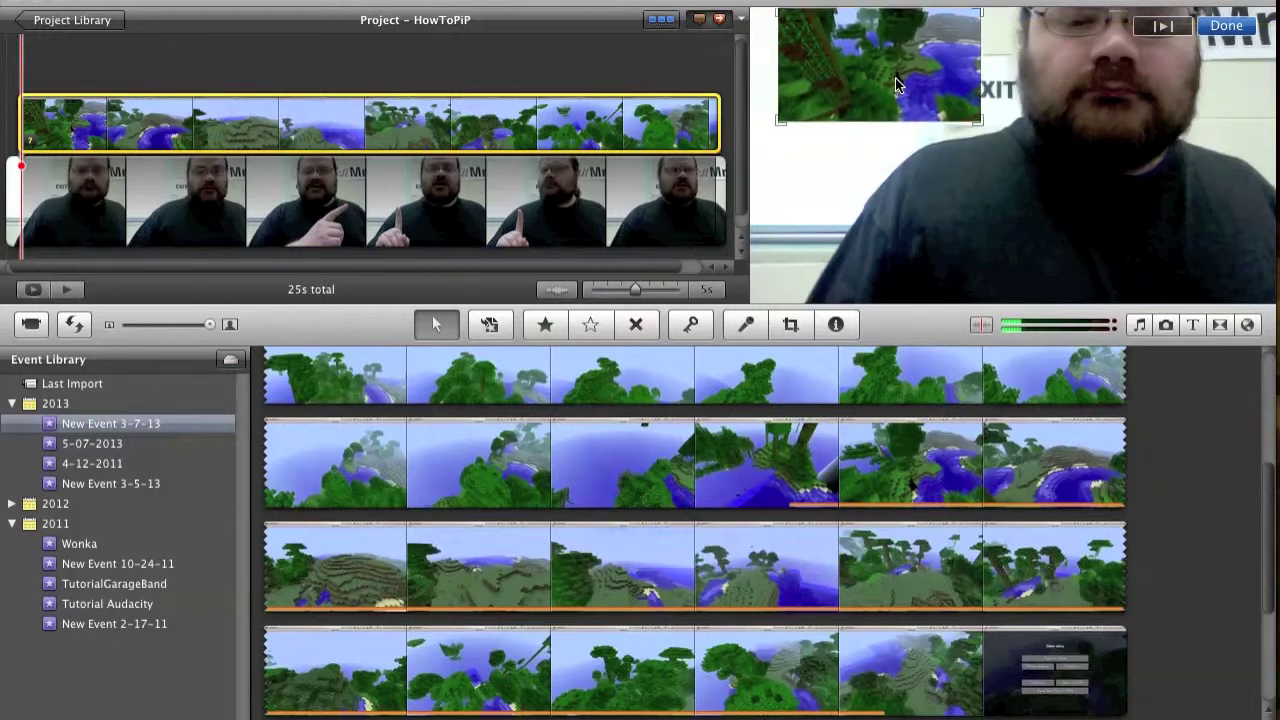
pyautogui.moveTo(882, 95); pyautogui.dragTo(877, 90)
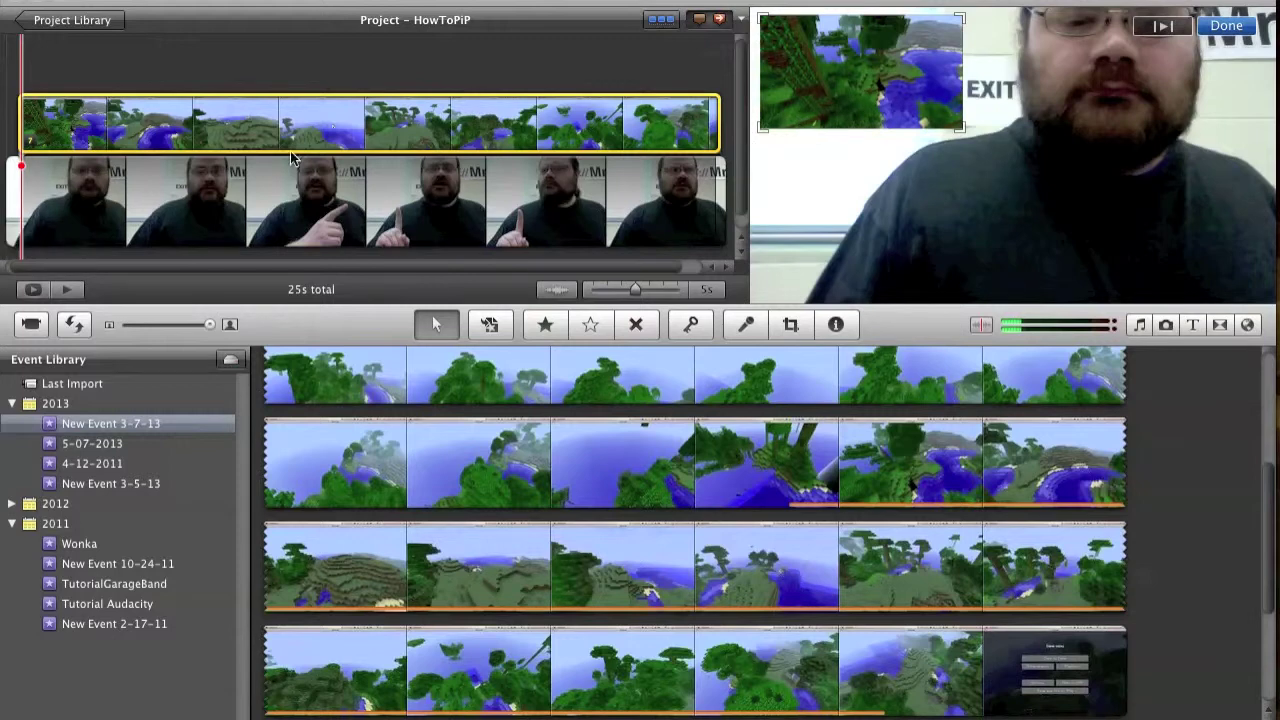
# - Move the playhead to the overlay's first frame and review its clip actions
pyautogui.click(60, 138)
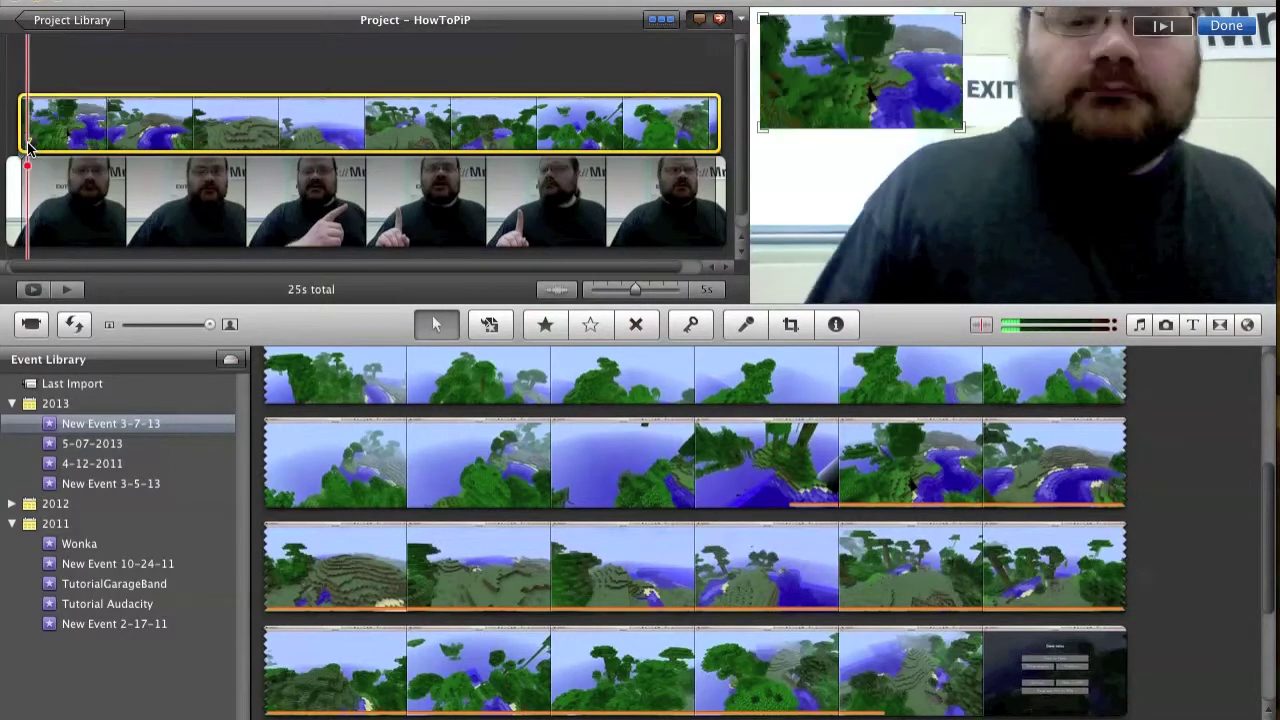
pyautogui.click(30, 130)
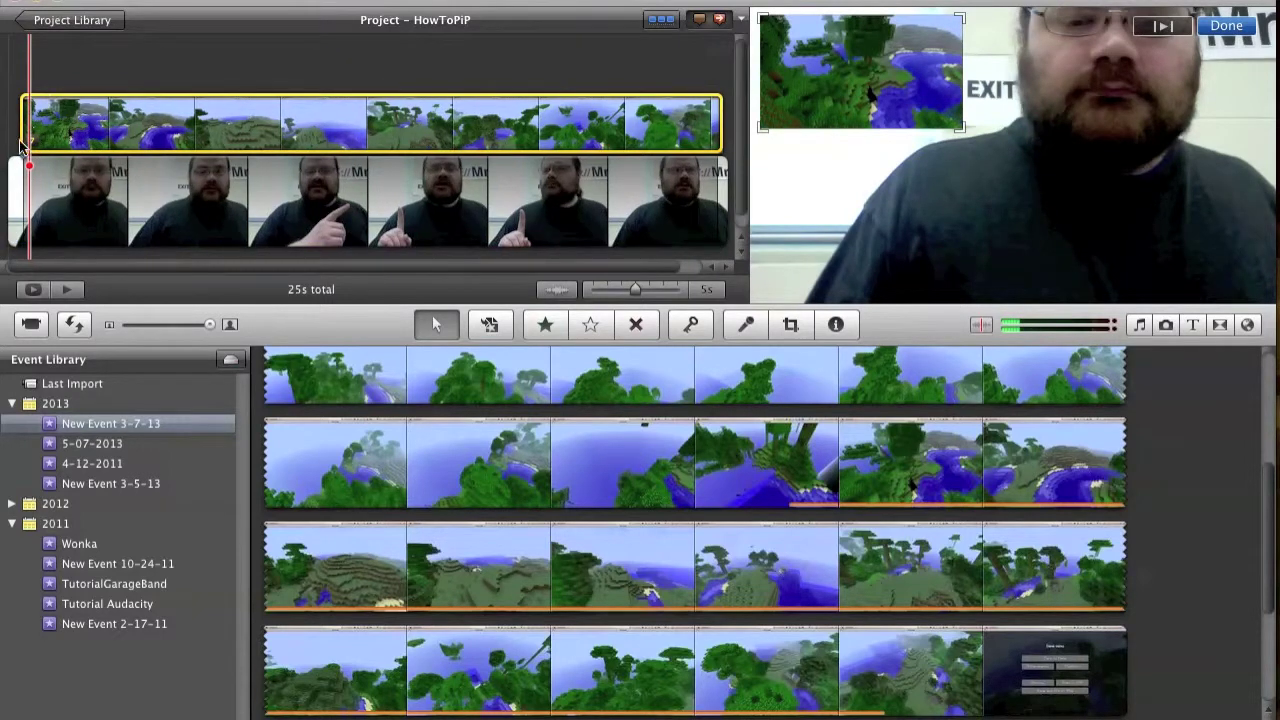
pyautogui.rightClick(33, 128)
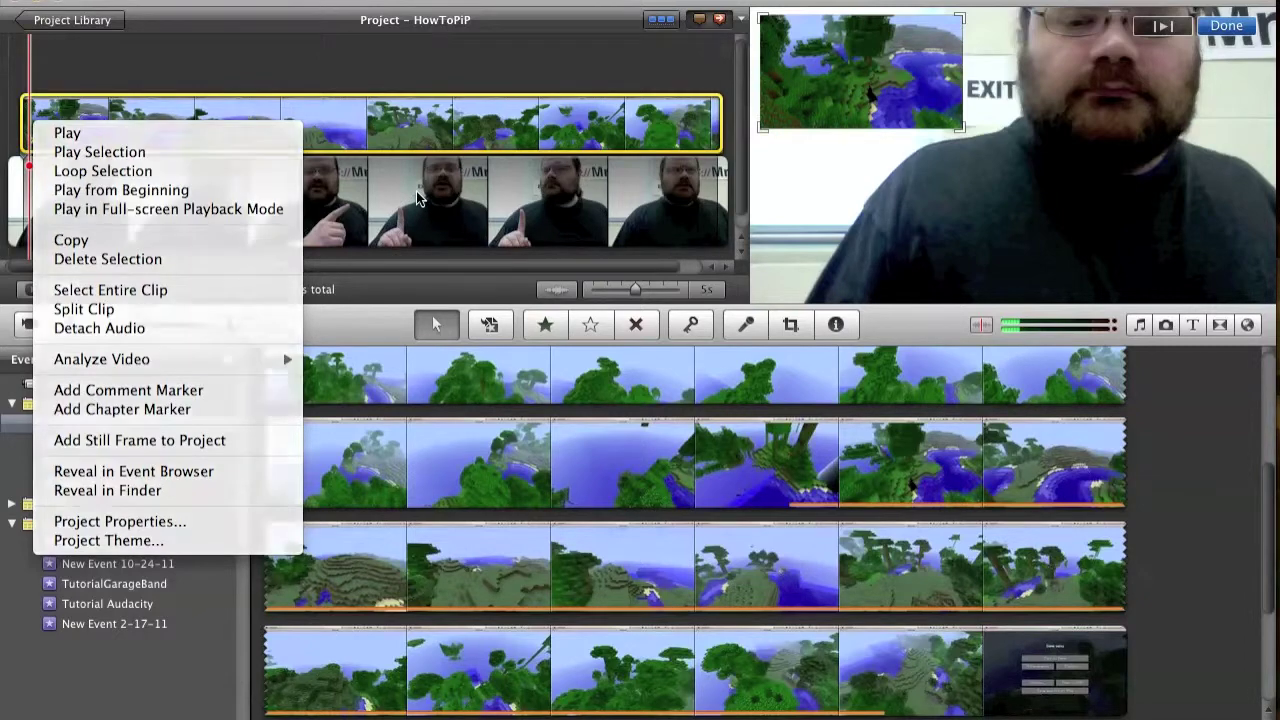
pyautogui.click(416, 191)
# - Open the Minecraft overlay's Inspector and set its PIP Effect to Dissolve
pyautogui.doubleClick(416, 191)
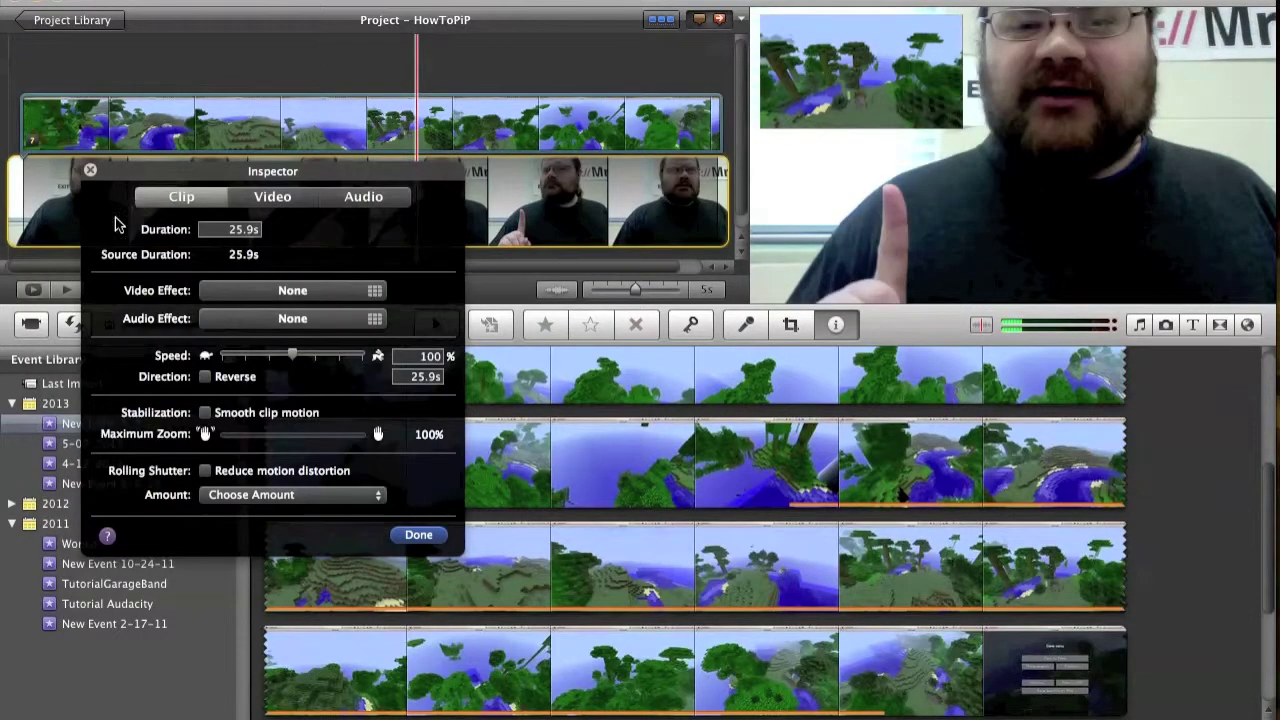
pyautogui.click(90, 171)
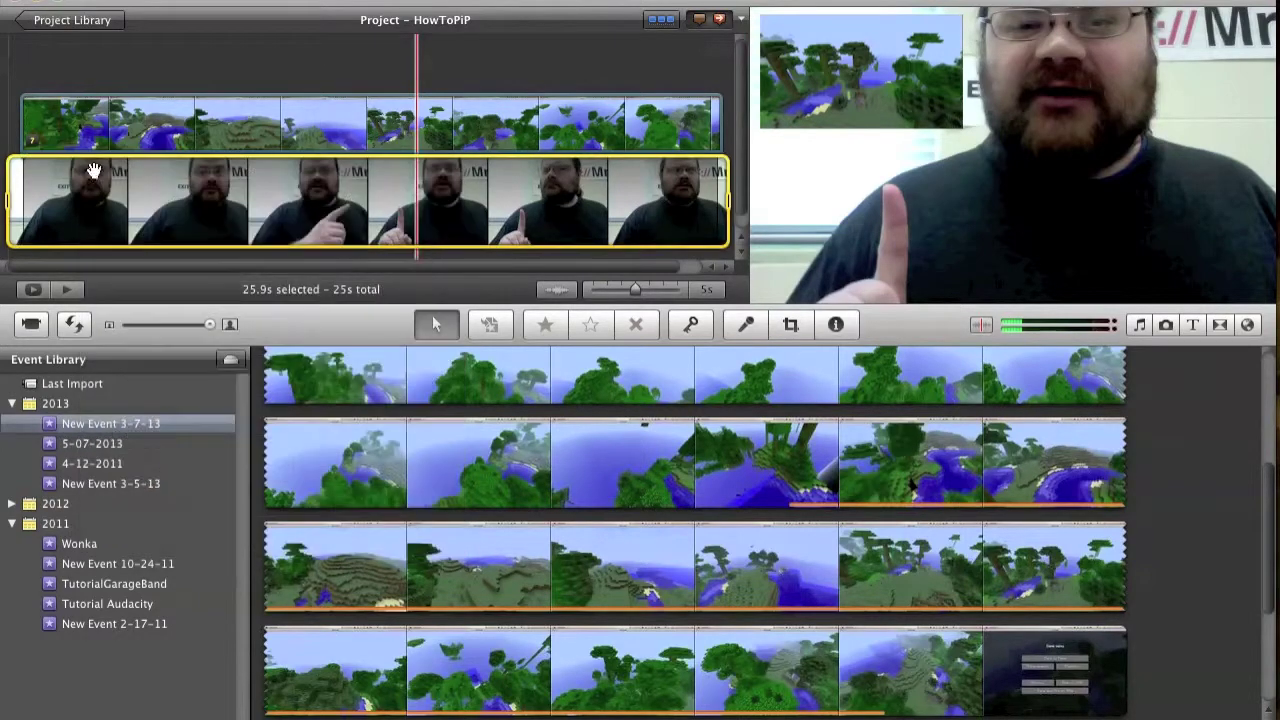
pyautogui.click(137, 127)
pyautogui.doubleClick(137, 127)
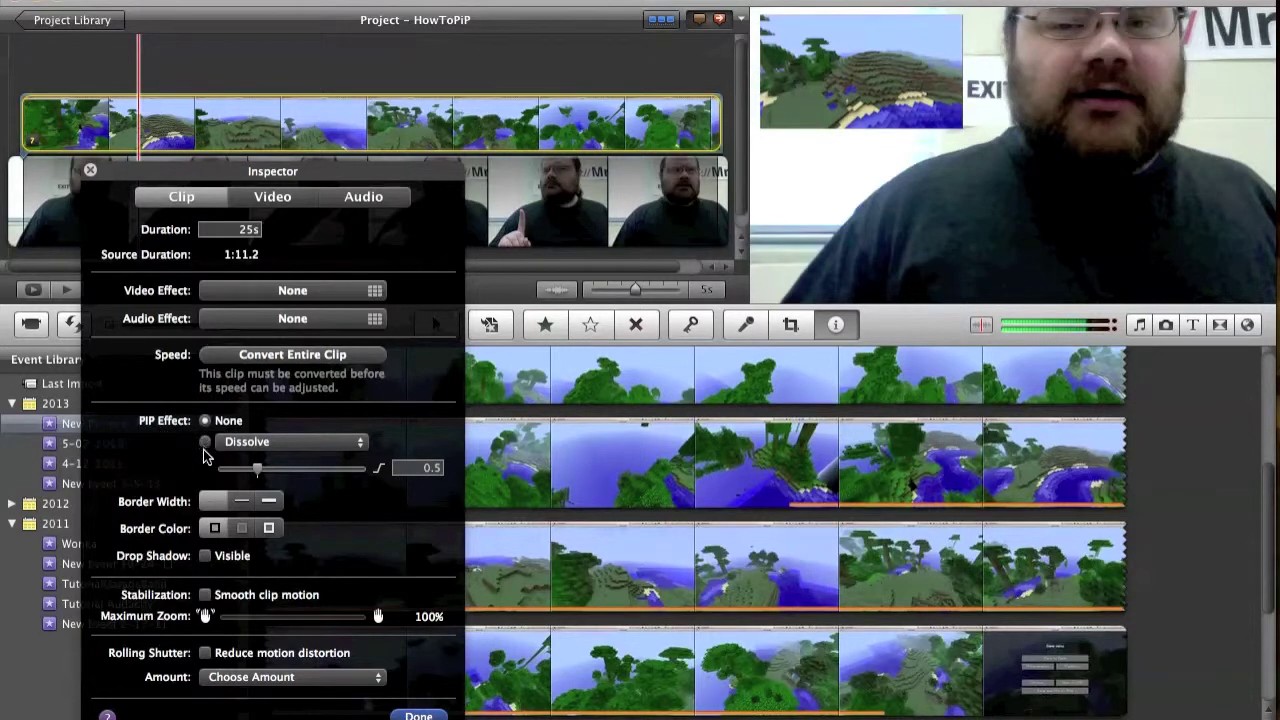
pyautogui.click(204, 442)
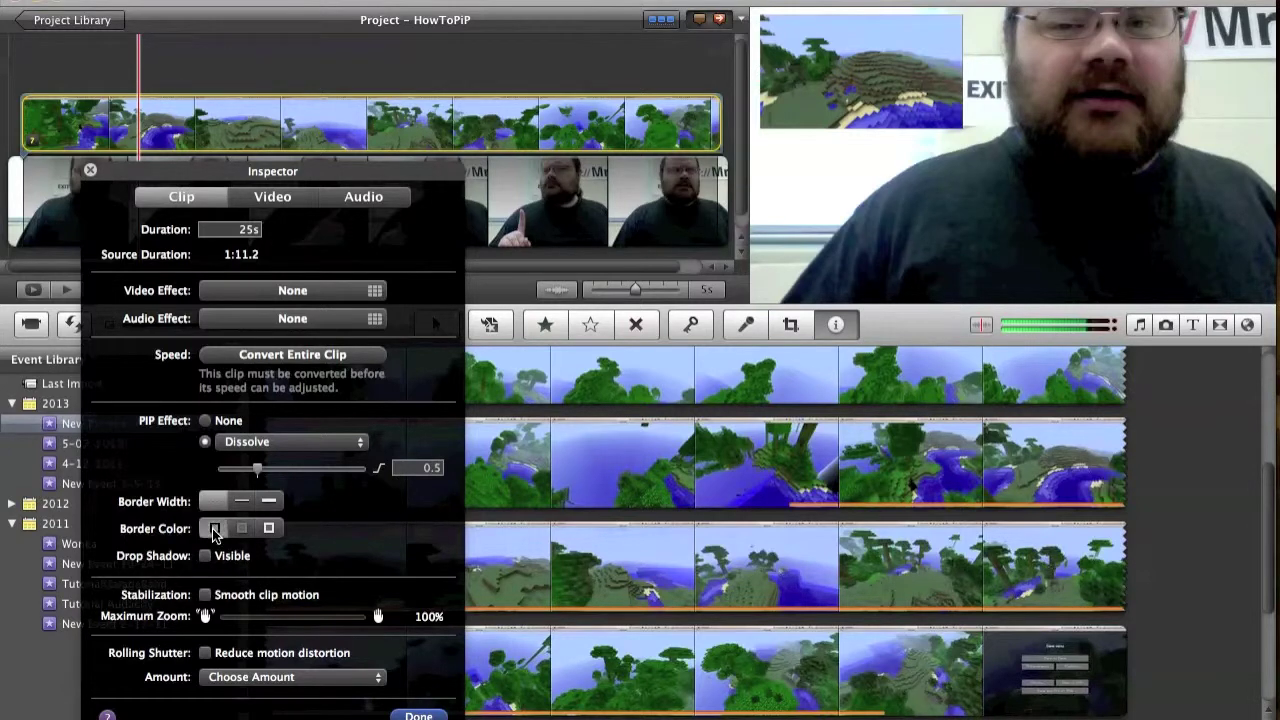
# - Try border widths and colours, settling on a dark border at the thinnest width
pyautogui.click(276, 512)
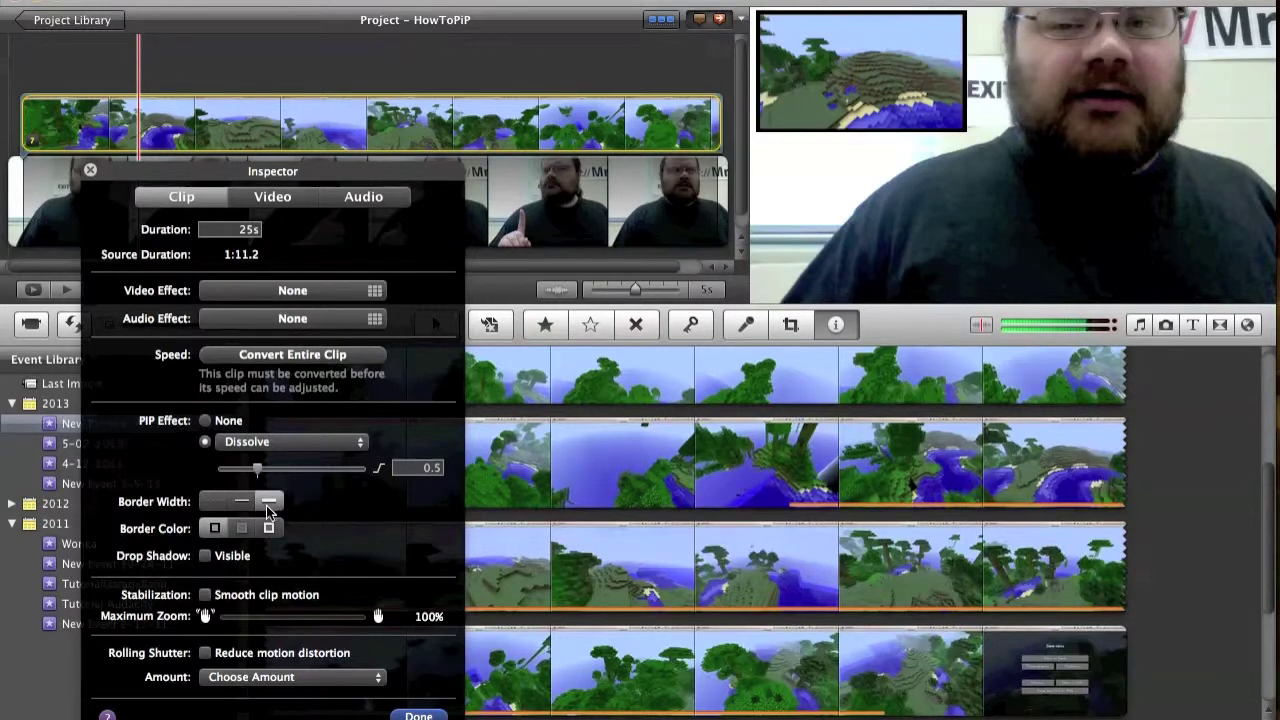
pyautogui.click(248, 508)
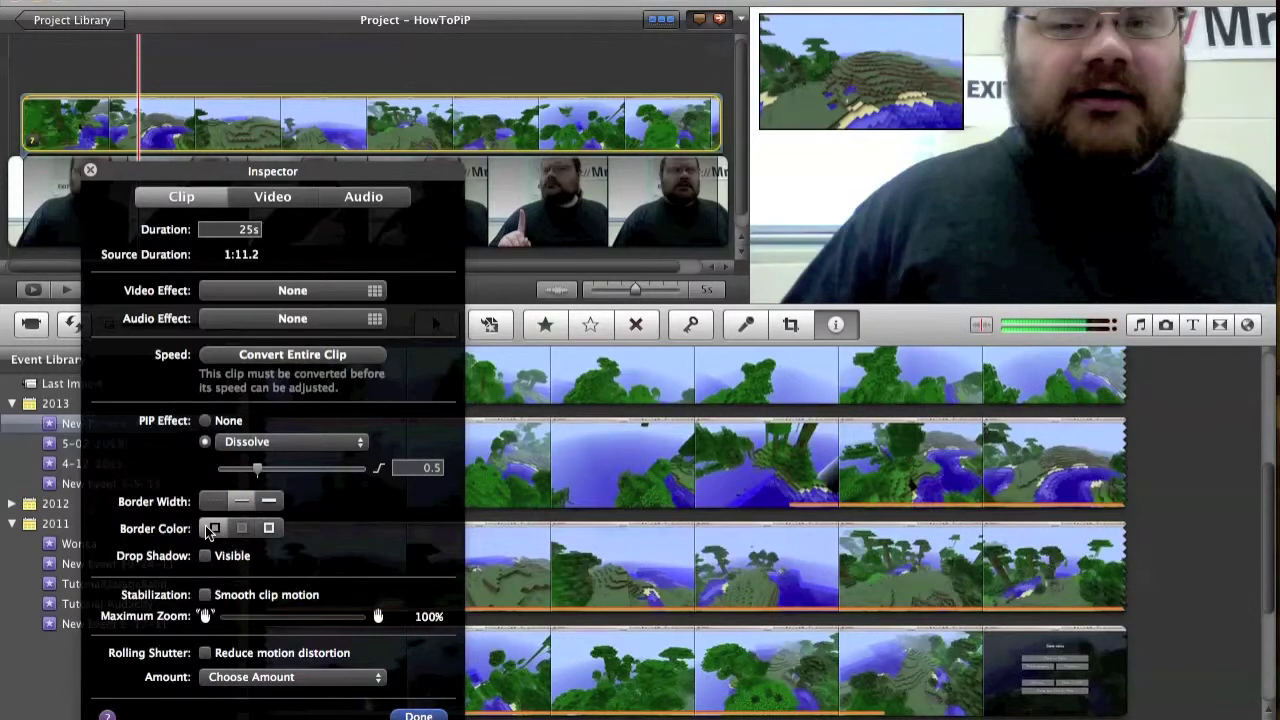
pyautogui.click(268, 530)
pyautogui.click(242, 528)
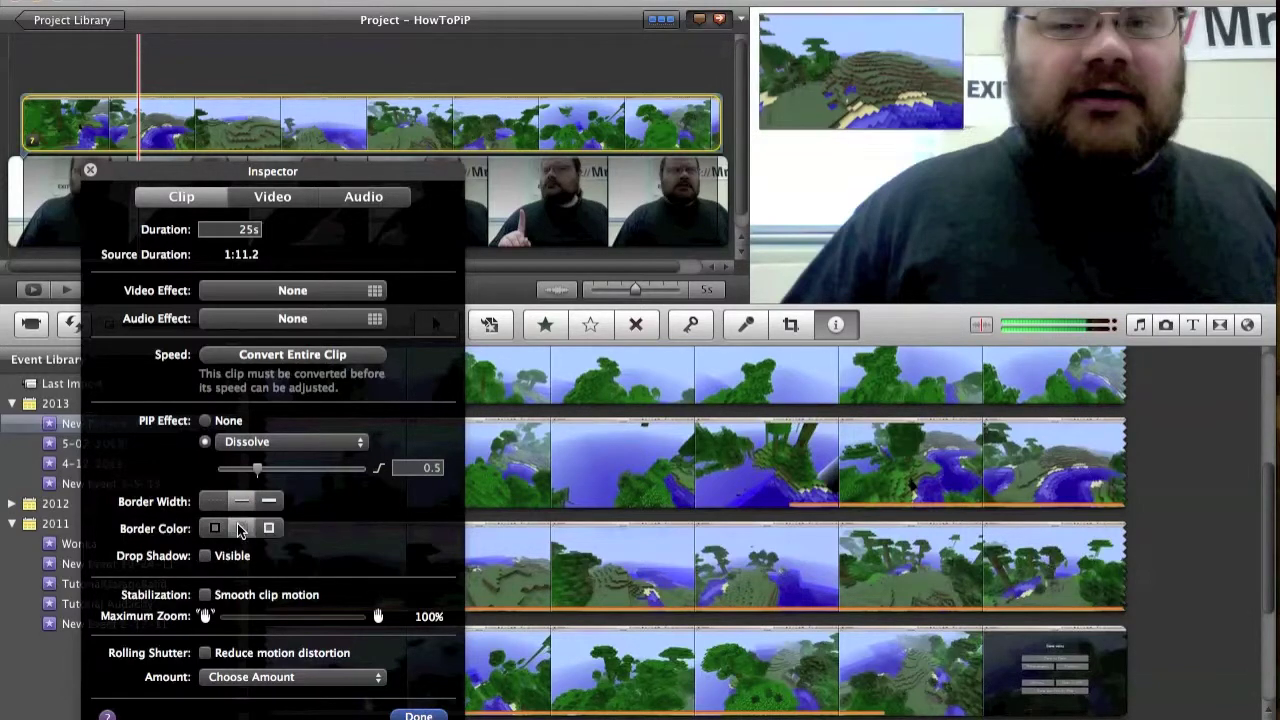
pyautogui.click(218, 527)
pyautogui.click(242, 528)
pyautogui.click(216, 528)
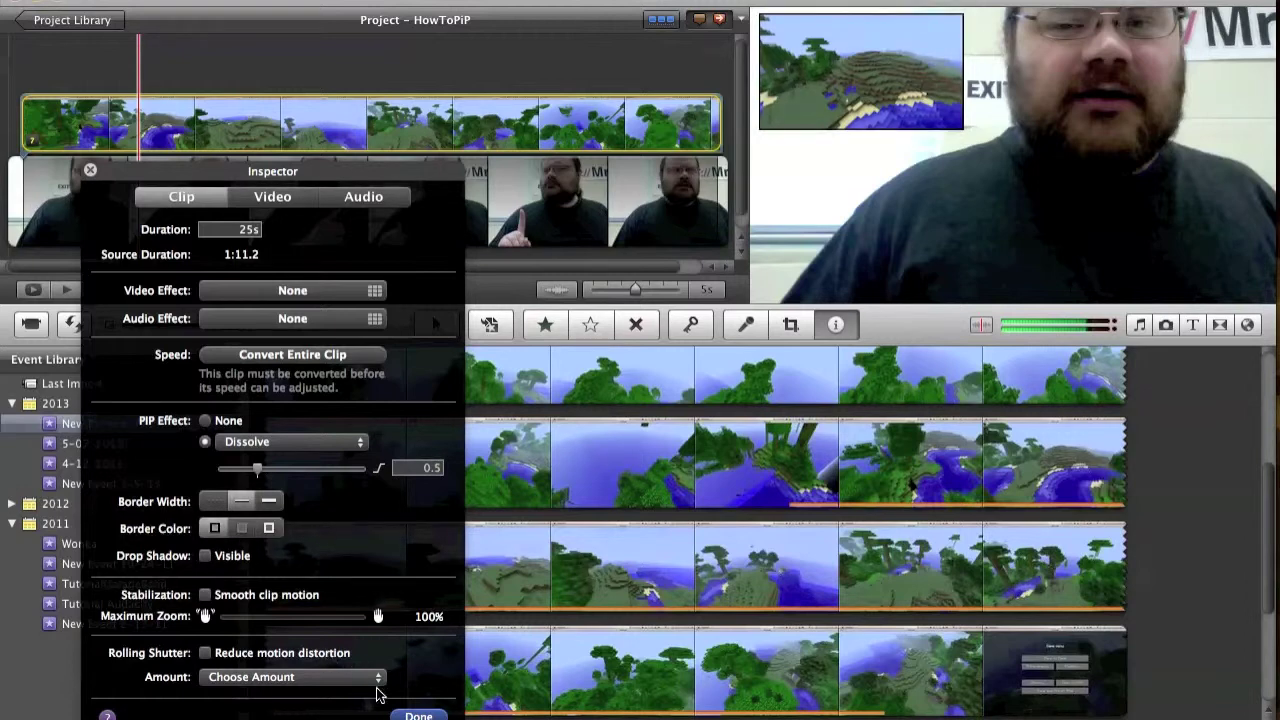
pyautogui.click(212, 503)
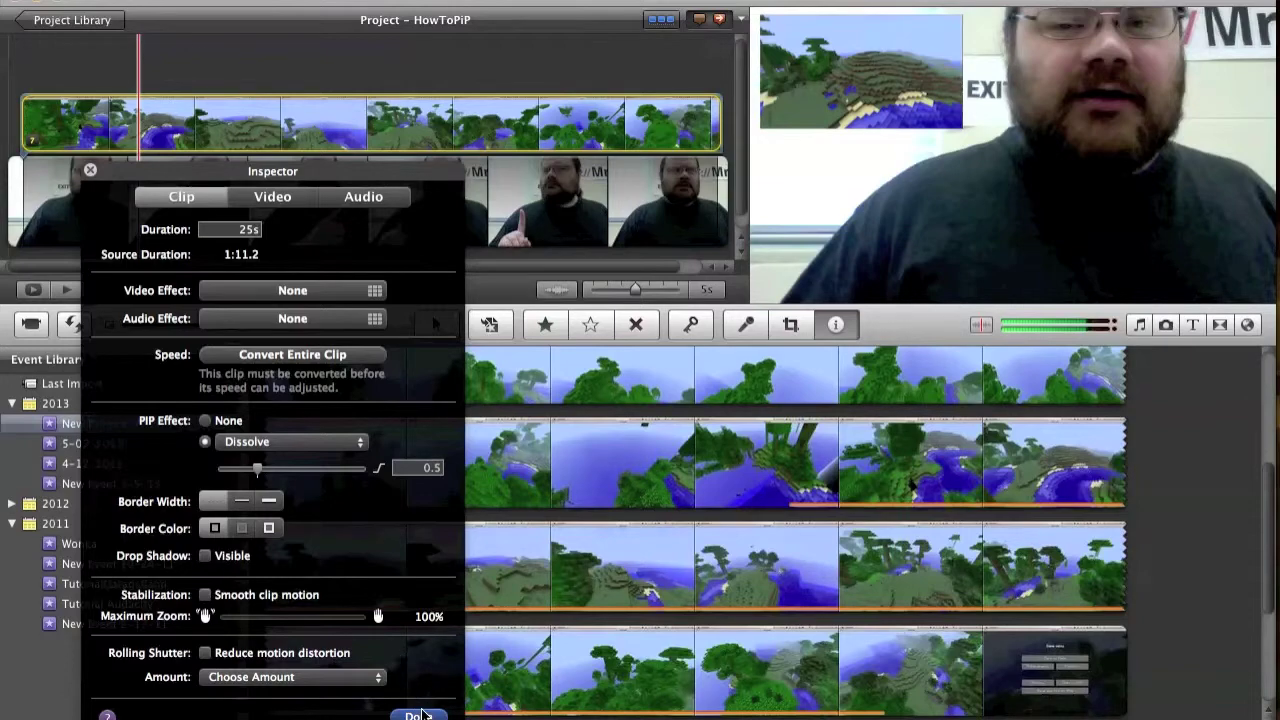
pyautogui.click(418, 716)
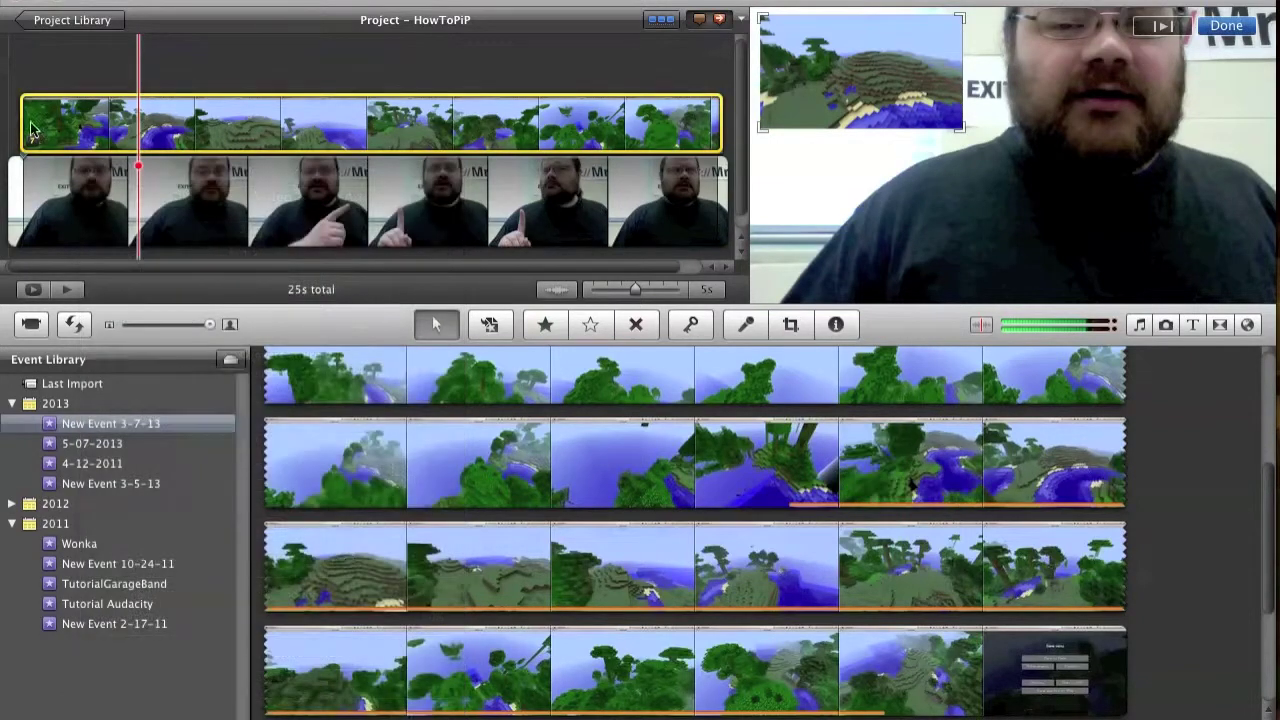
# - Play the project from the start to review the Minecraft overlay
pyautogui.click(30, 145)
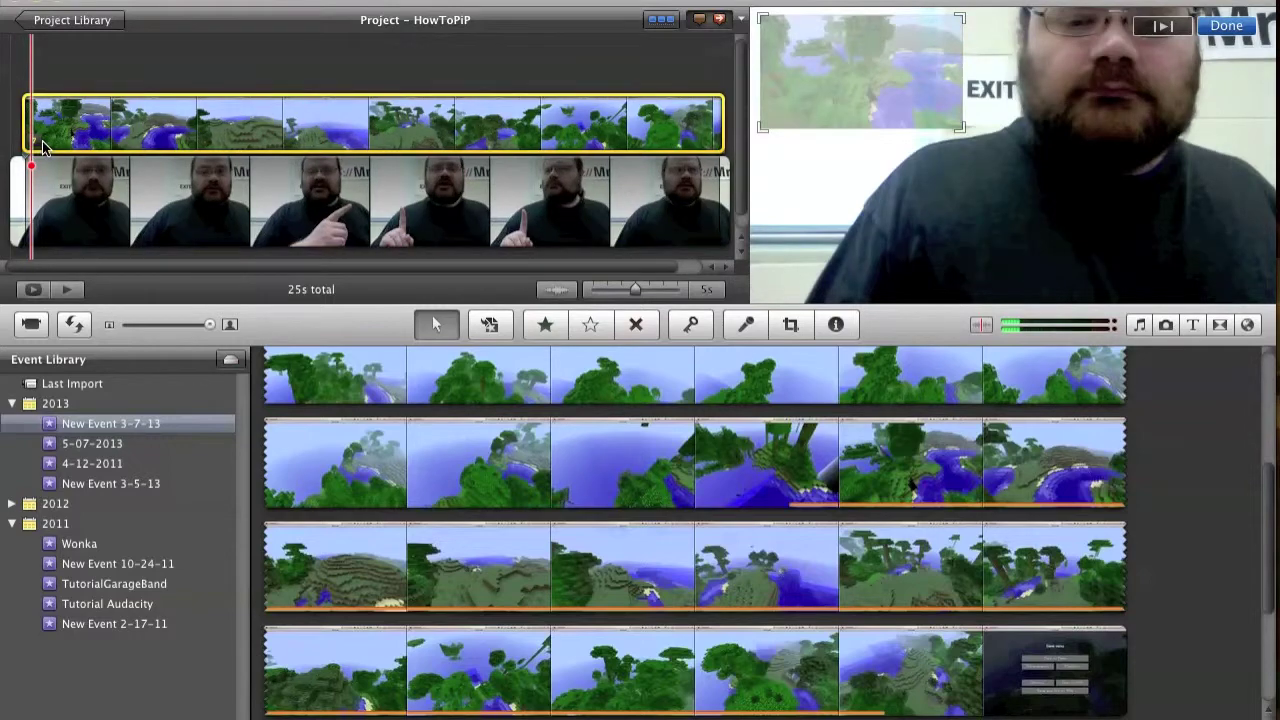
pyautogui.rightClick(43, 147)
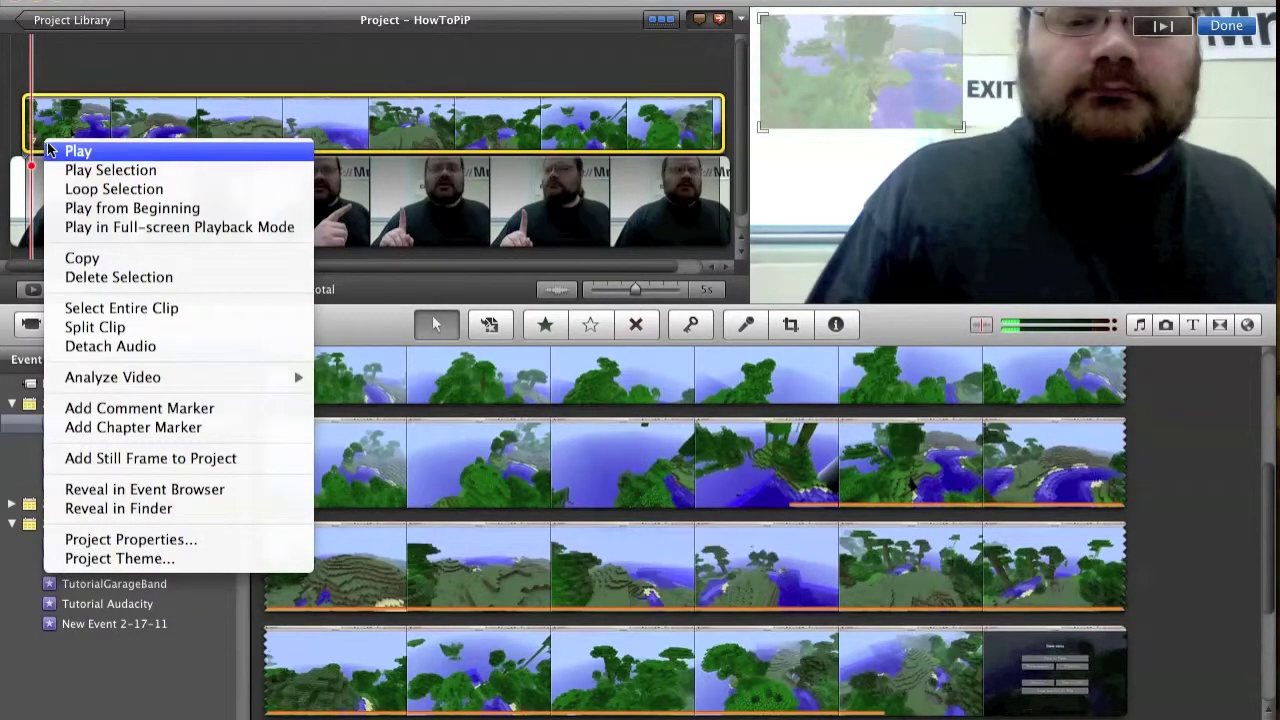
pyautogui.click(470, 96)
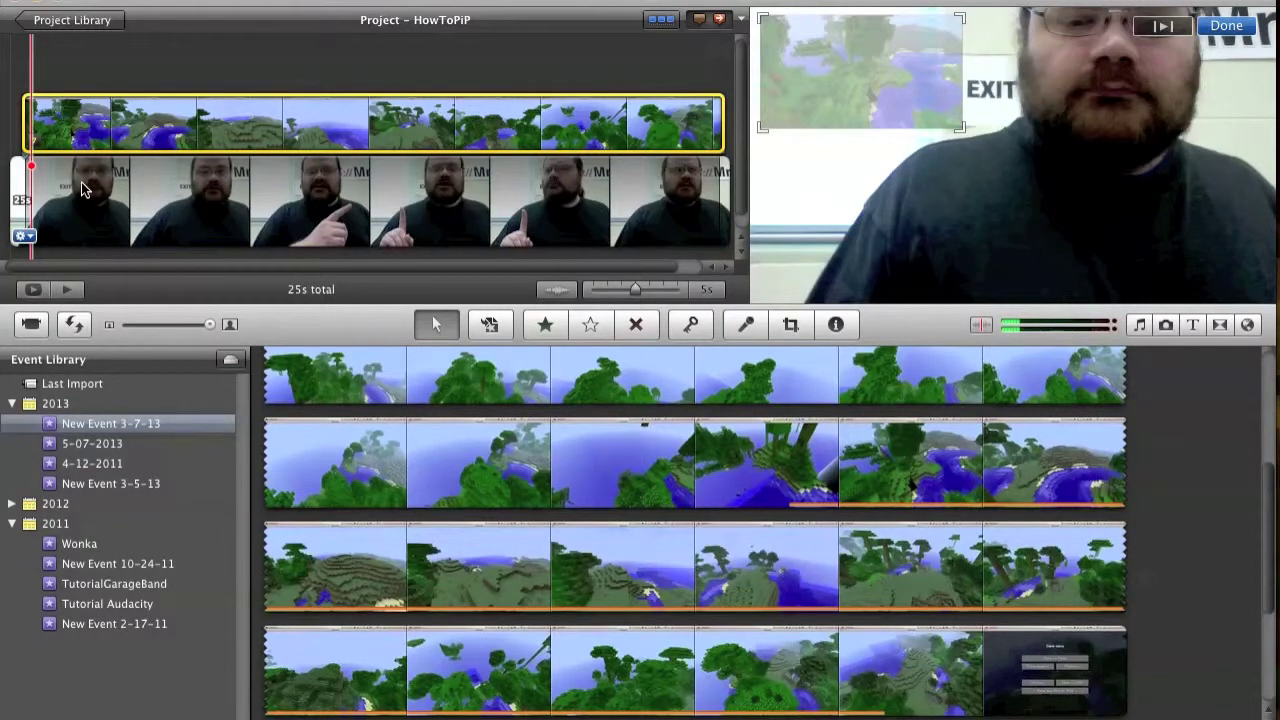
pyautogui.click(6, 204)
pyautogui.press('space')
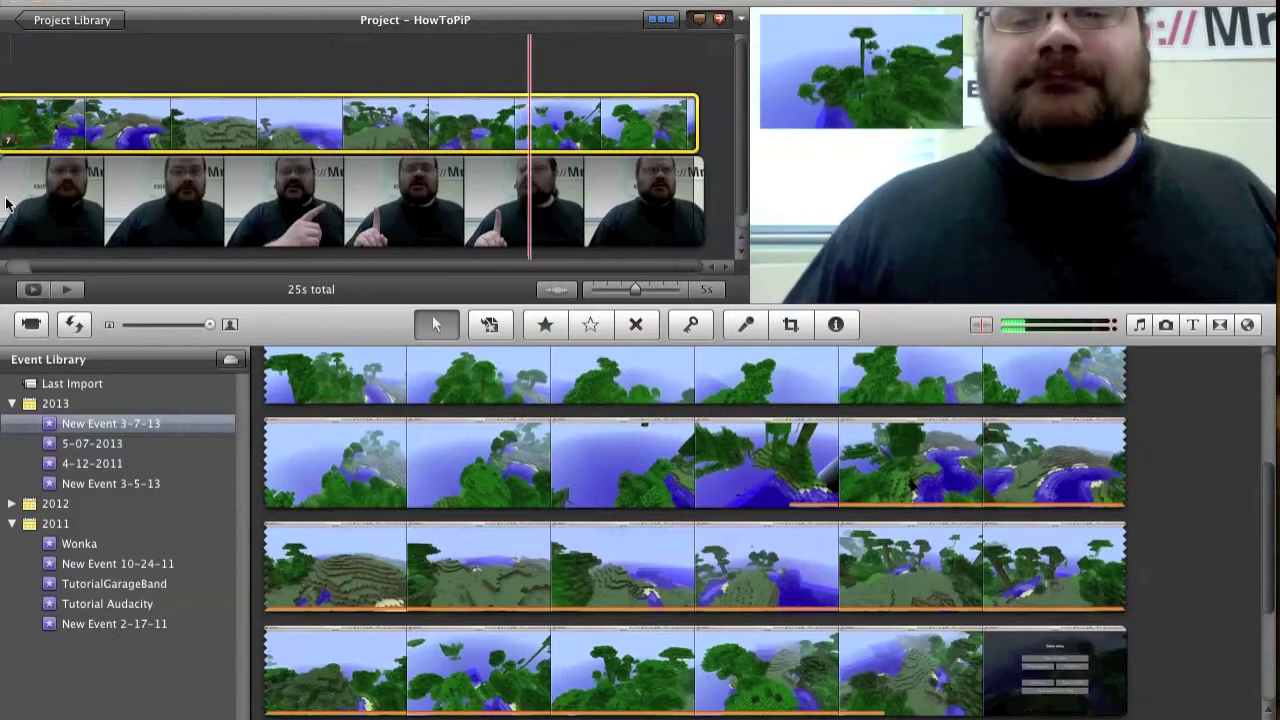
pyautogui.press('space')
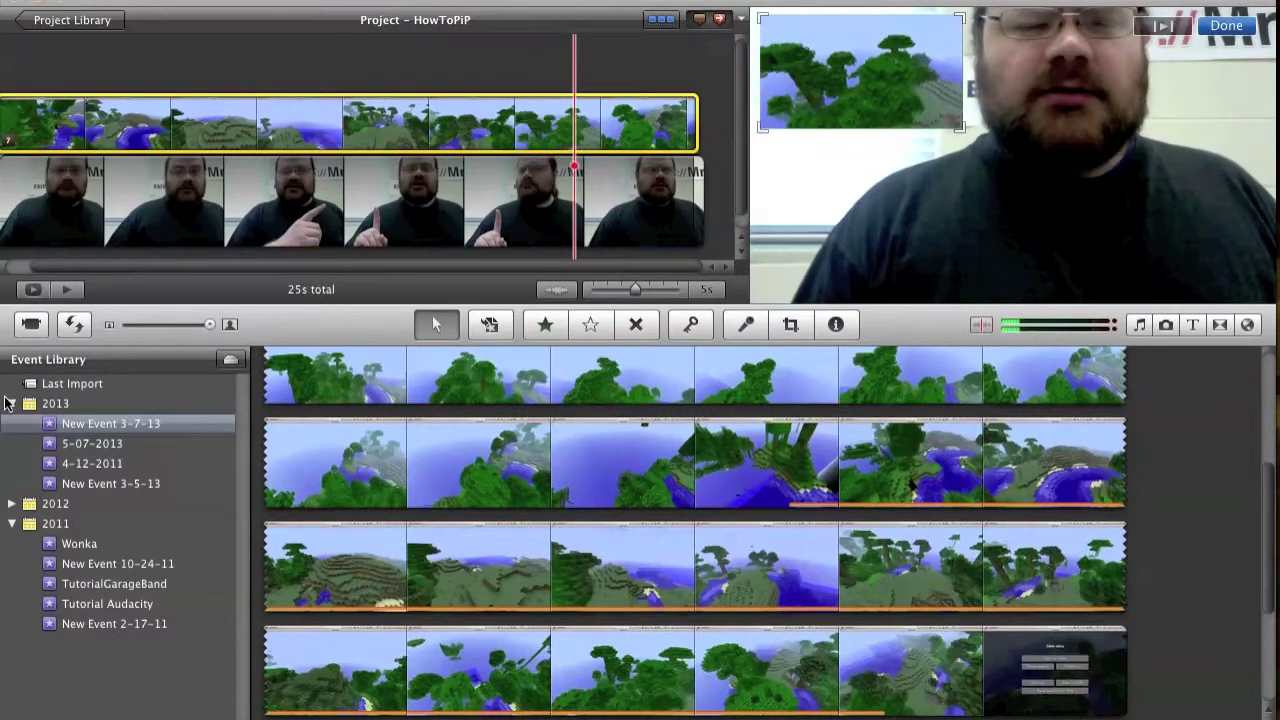
# - Delete the Minecraft picture-in-picture clip from the project
pyautogui.click(352, 140)
pyautogui.hscroll(-1, 385, 148)
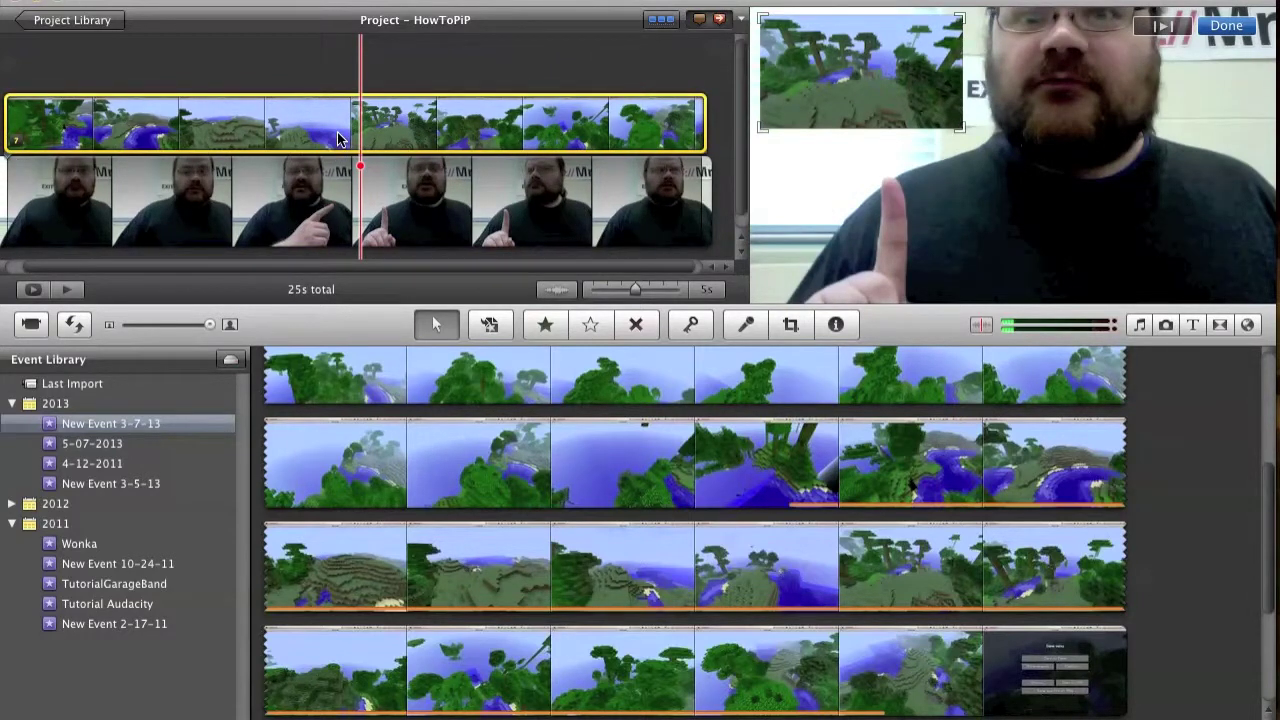
pyautogui.press('Delete')
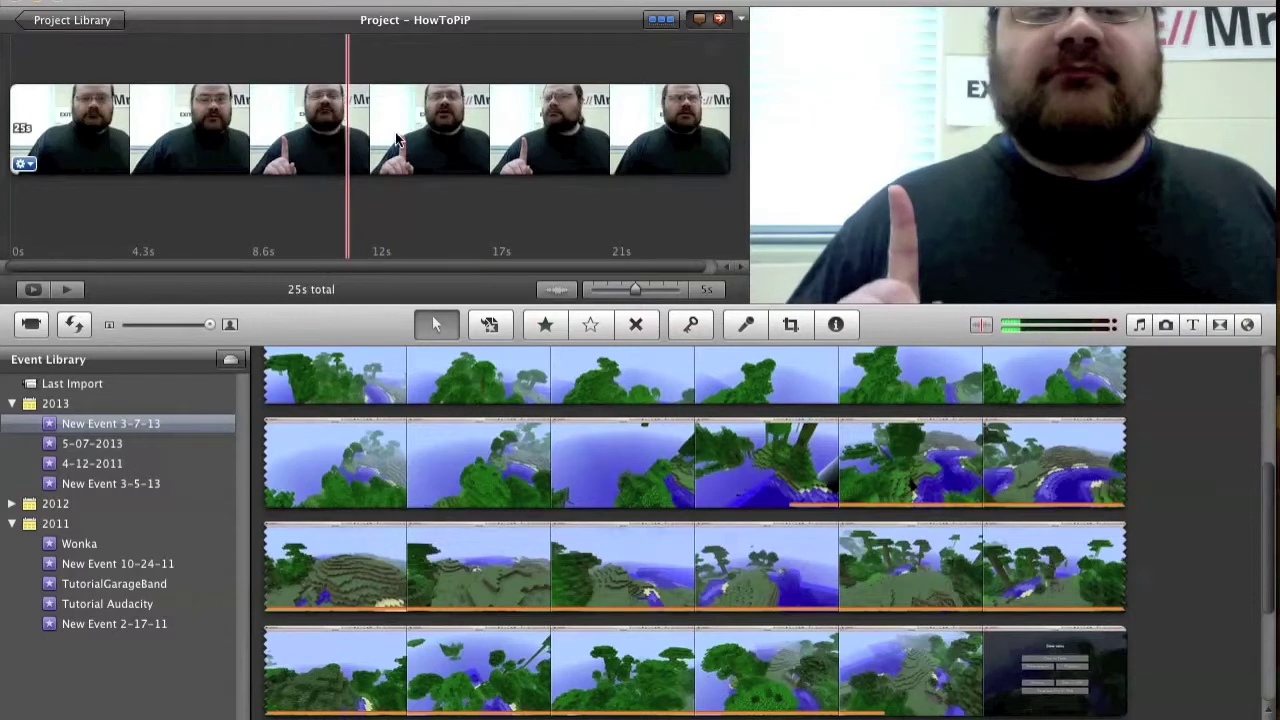
# - Crop the webcam clip with the crop frame moved to the top, framing the presenter tighter
pyautogui.click(20, 163)
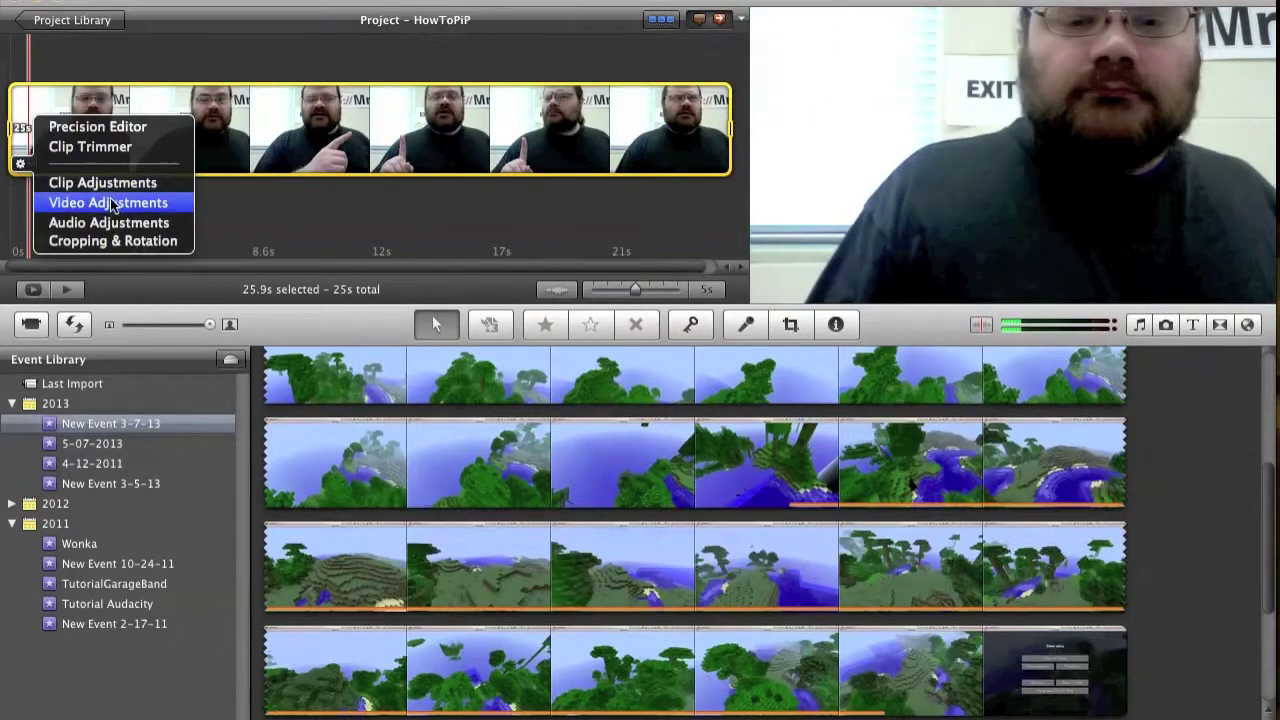
pyautogui.click(140, 242)
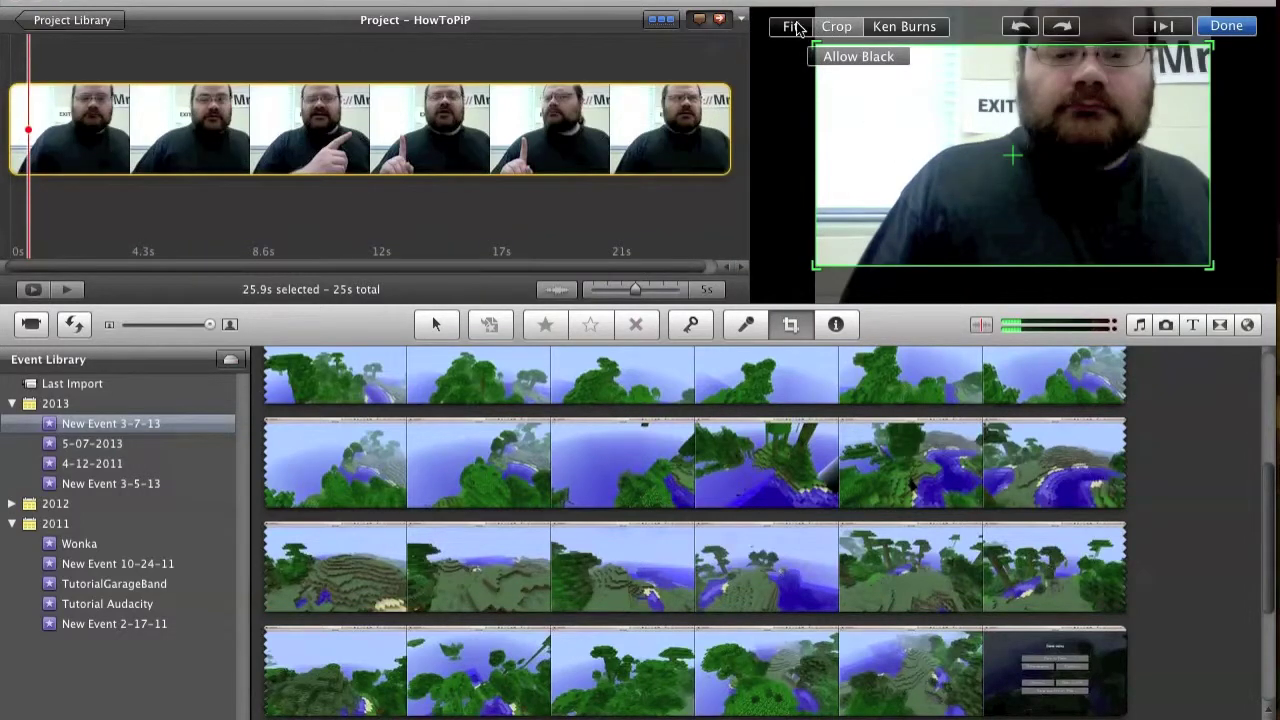
pyautogui.moveTo(966, 160); pyautogui.dragTo(1060, 54)
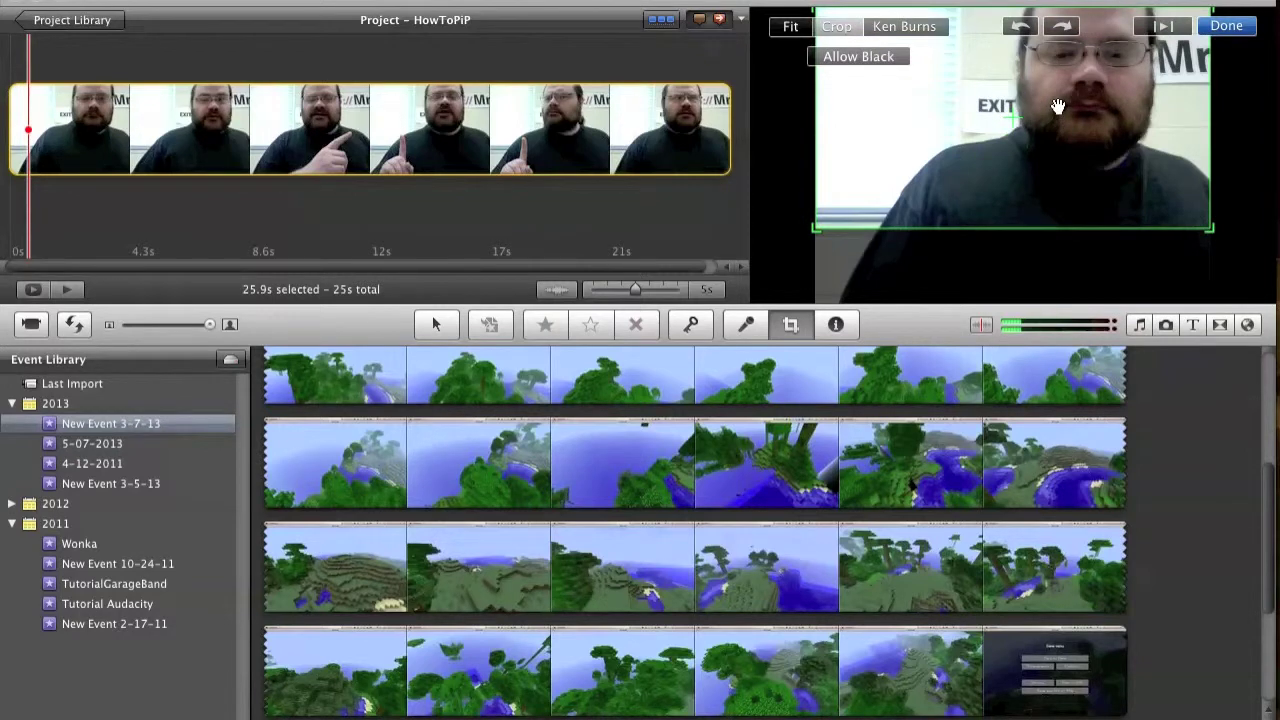
pyautogui.click(1227, 35)
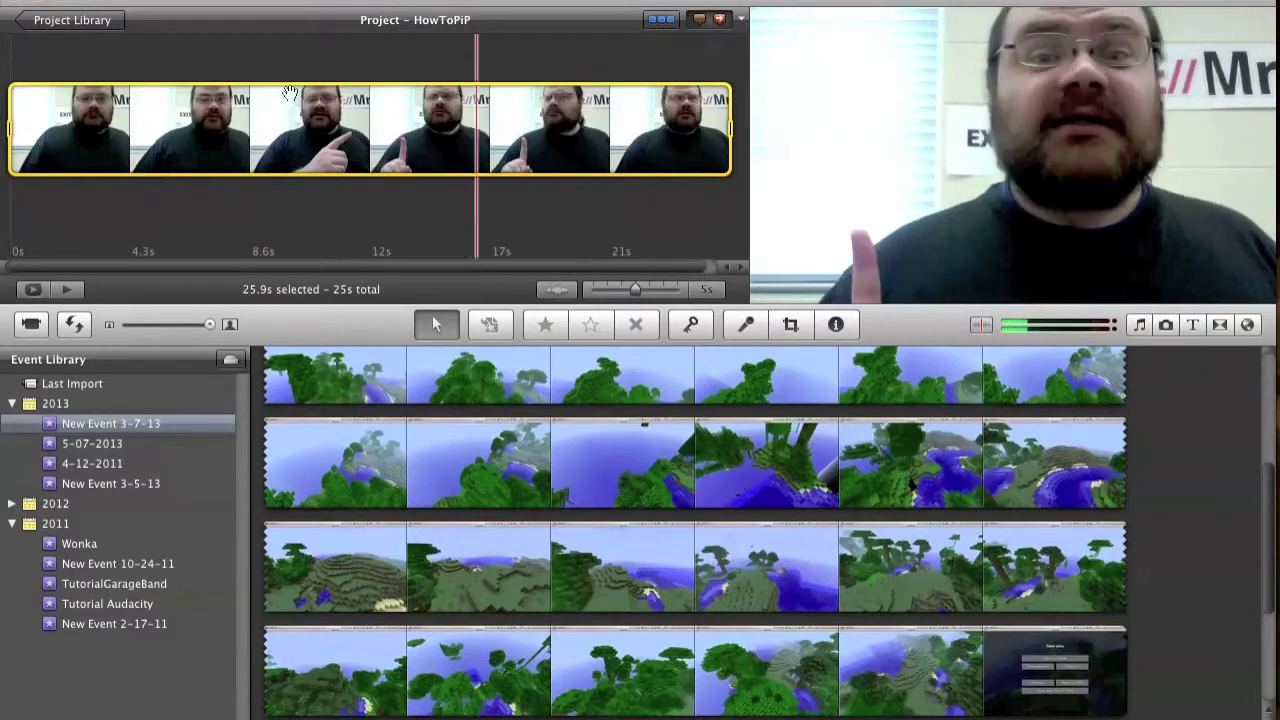
# - Preview Title.png in Finder and add it at the webcam clip's start as Picture in Picture
pyautogui.press('super+Tab')
pyautogui.press('super+Tab')
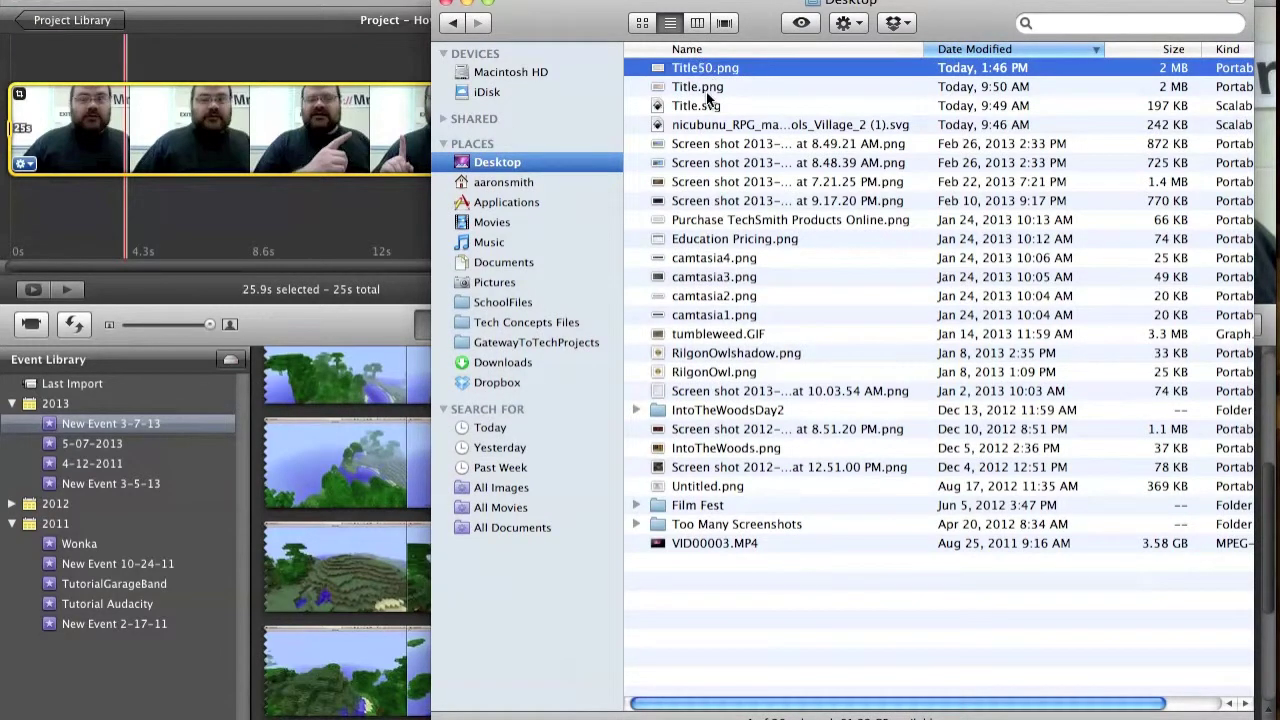
pyautogui.click(707, 92)
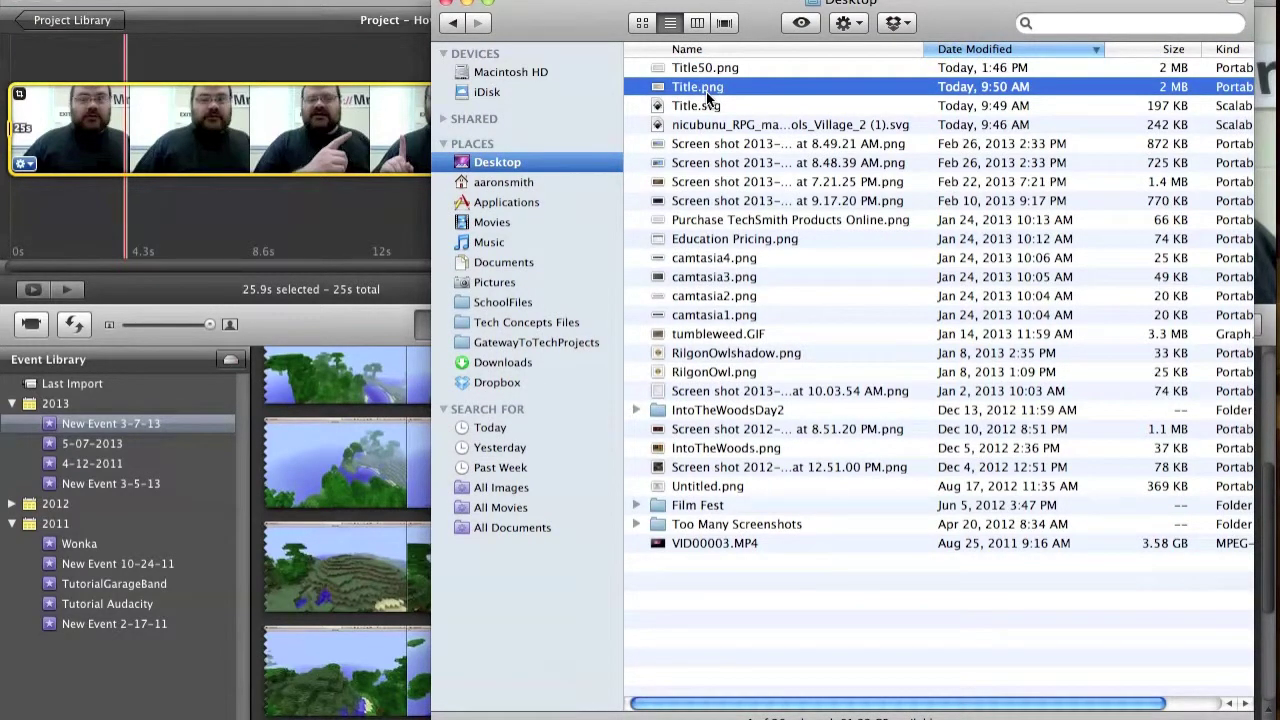
pyautogui.press('space')
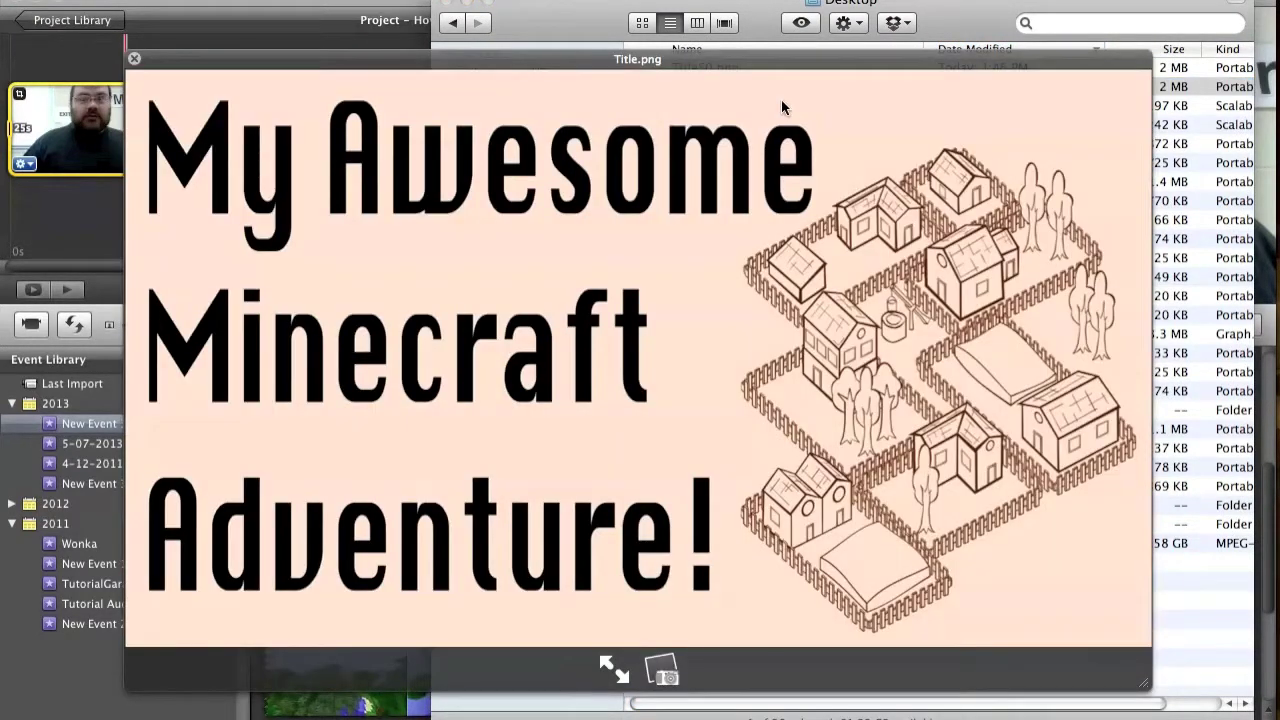
pyautogui.press('space')
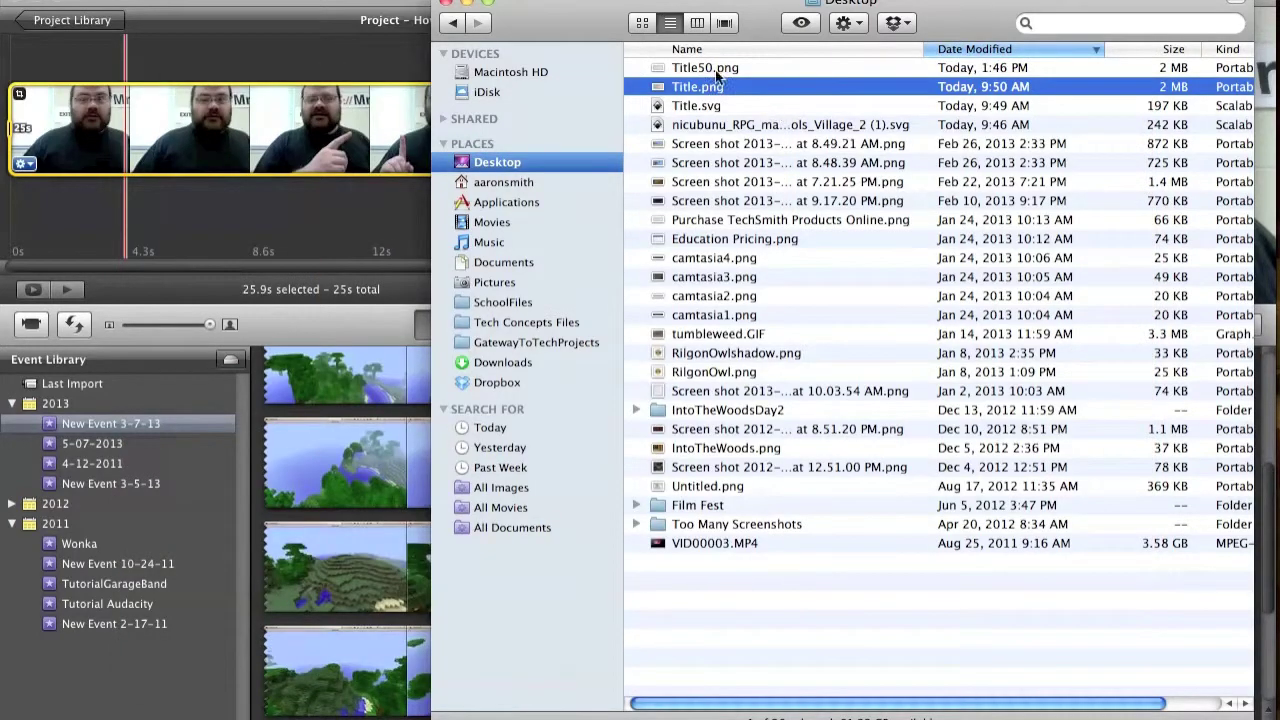
pyautogui.moveTo(686, 88); pyautogui.dragTo(57, 124)
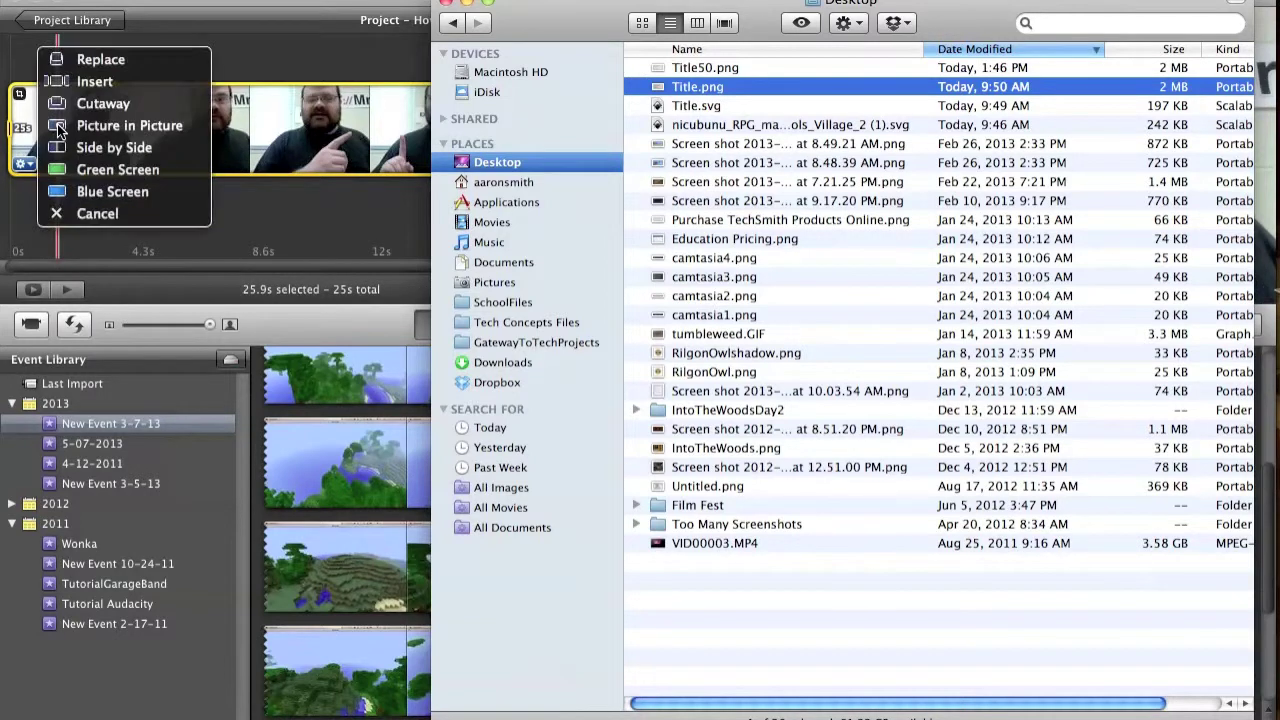
pyautogui.click(128, 125)
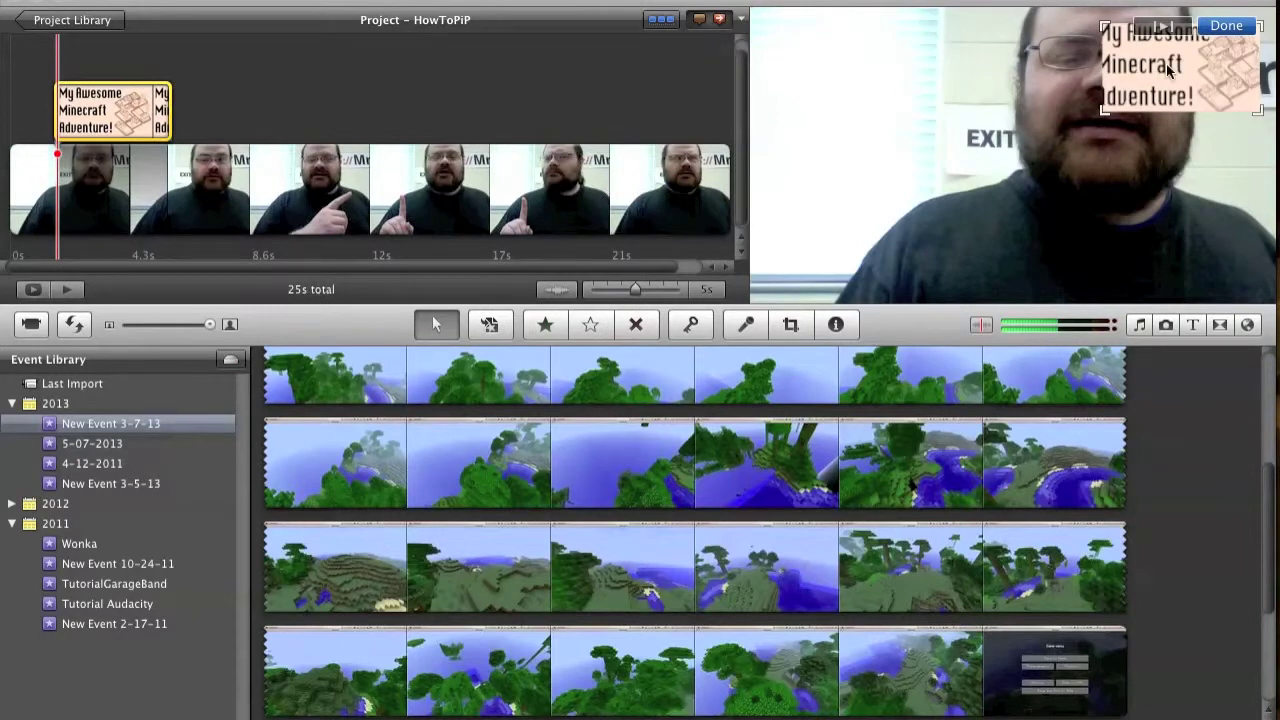
# - Move the title inset to the video's lower-left corner and shrink it
pyautogui.moveTo(1168, 70); pyautogui.dragTo(897, 218)
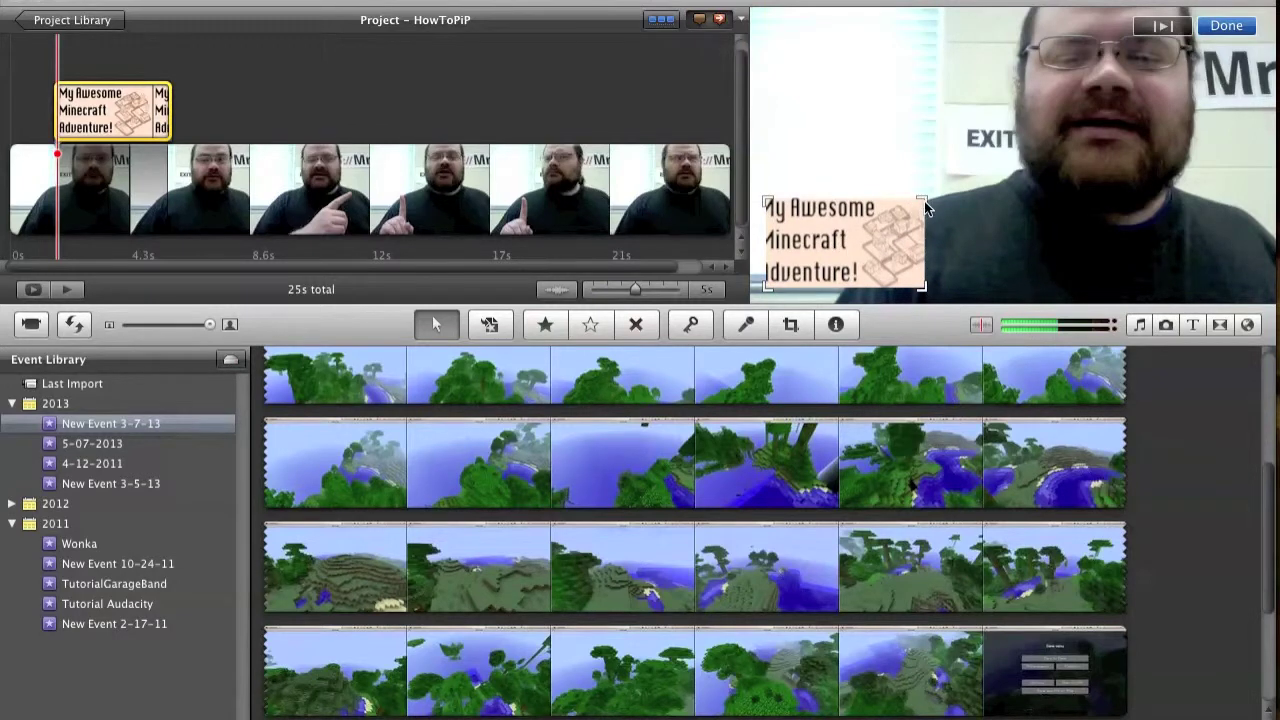
pyautogui.moveTo(924, 201); pyautogui.dragTo(855, 255)
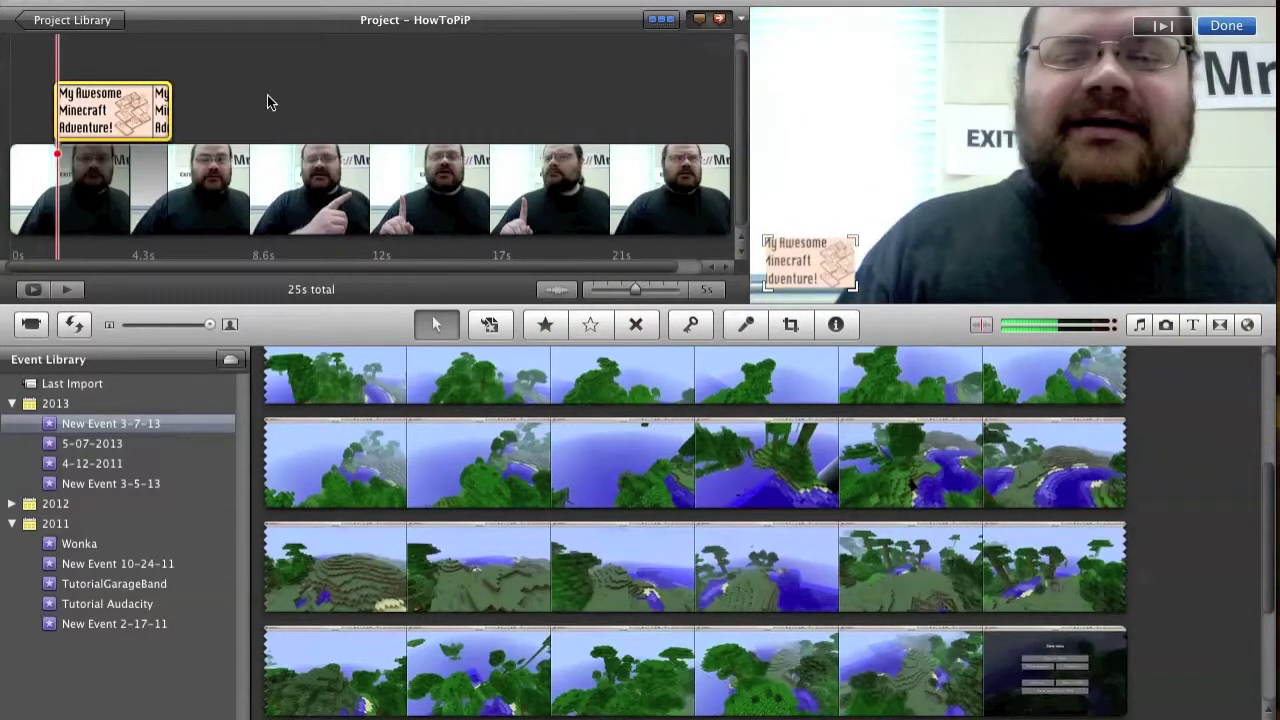
pyautogui.rightClick(117, 124)
pyautogui.click(90, 124)
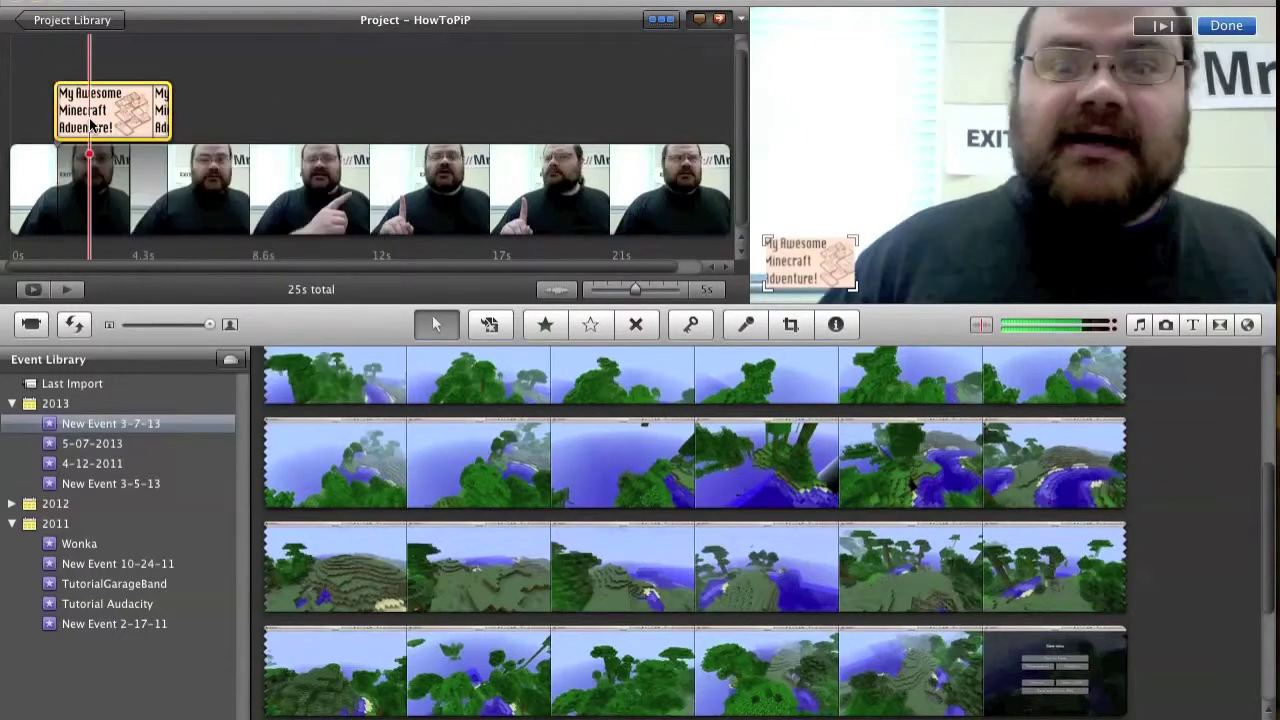
# - Set the title clip's cropping to Fit so the whole image shows in the inset
pyautogui.click(65, 131)
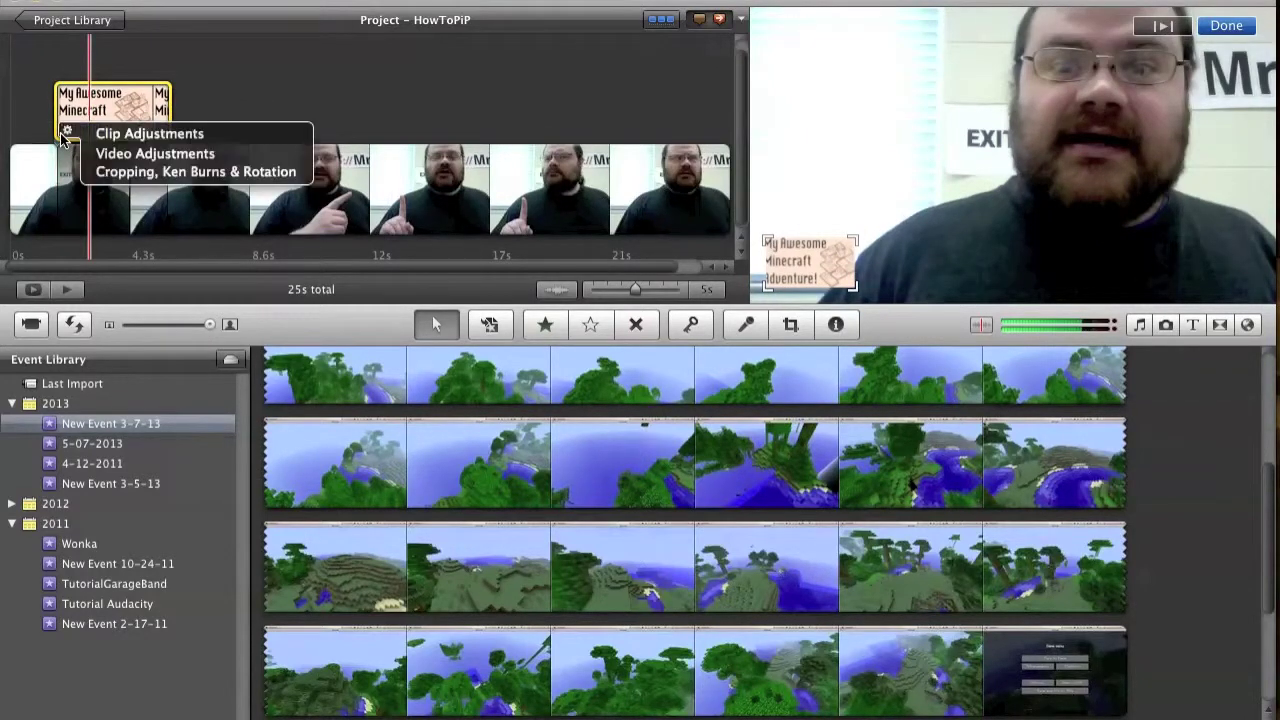
pyautogui.click(117, 174)
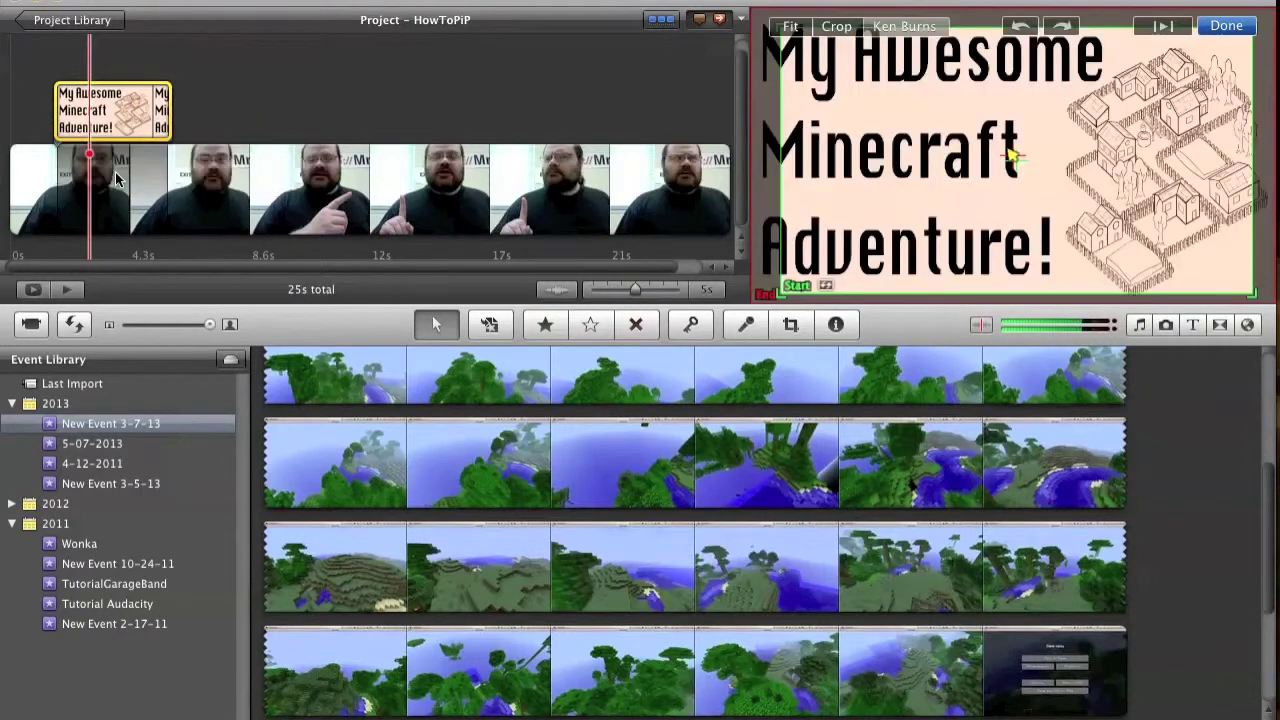
pyautogui.click(790, 27)
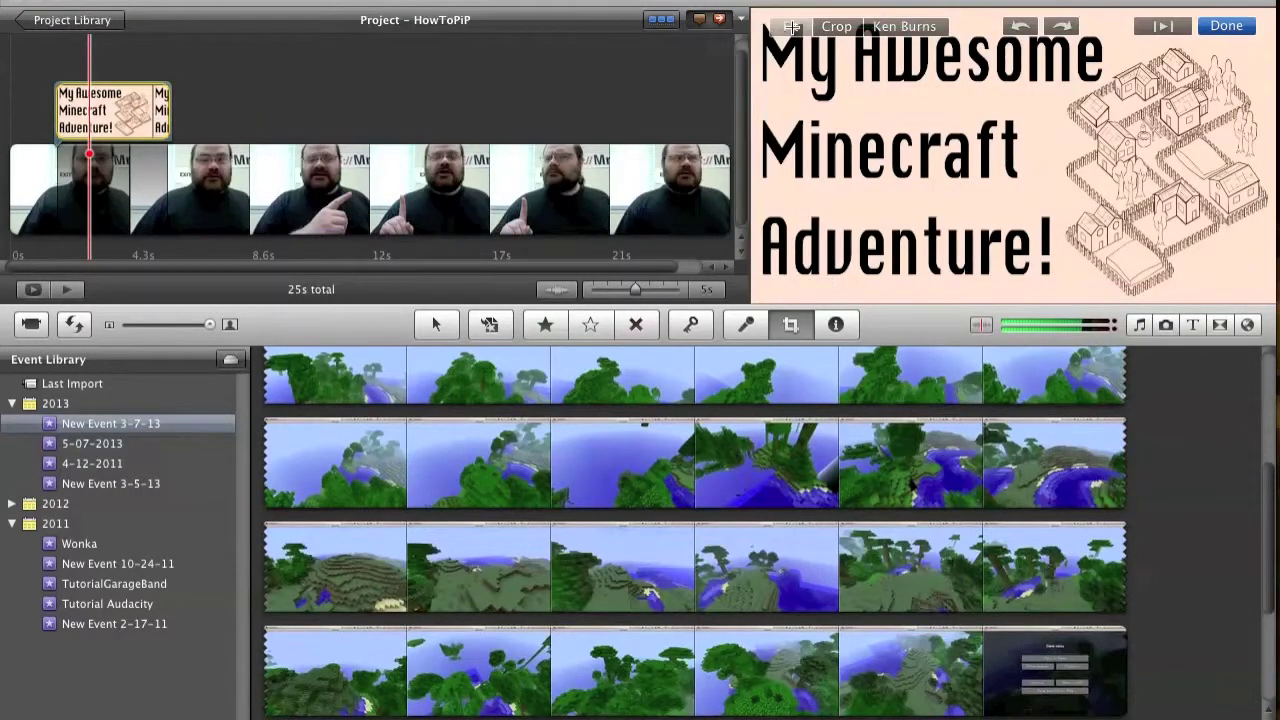
pyautogui.click(1214, 28)
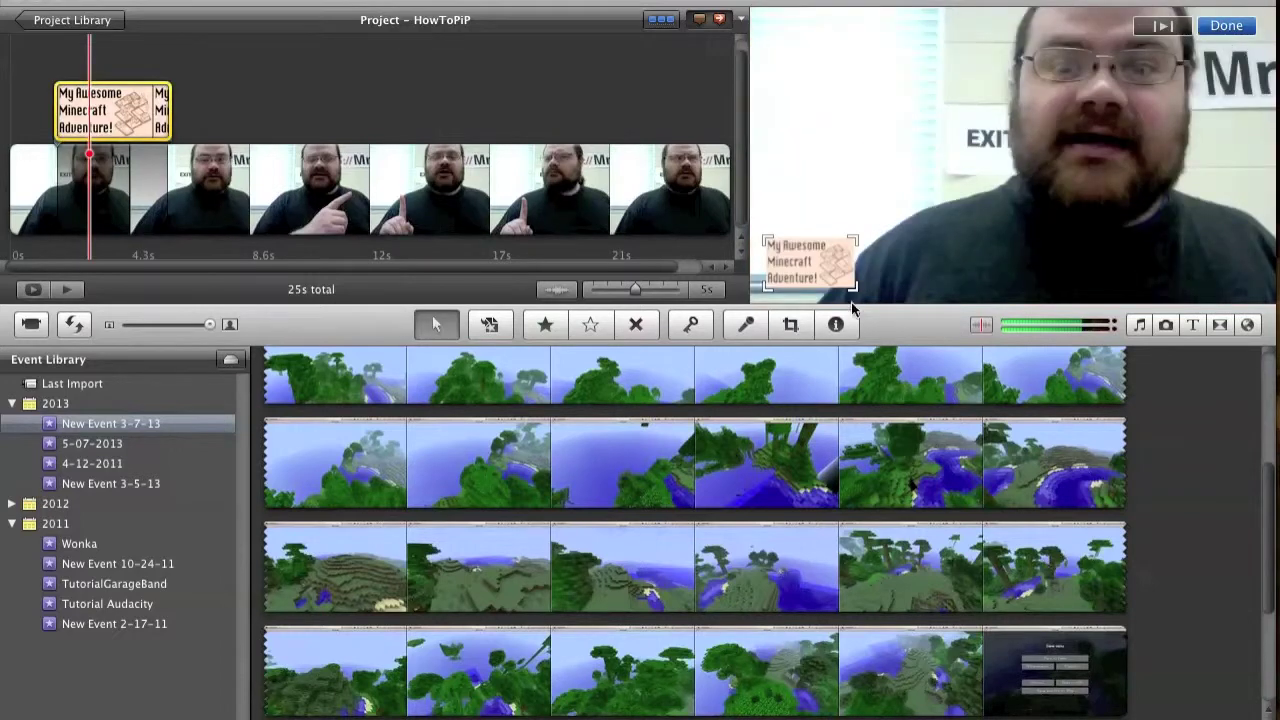
pyautogui.click(168, 114)
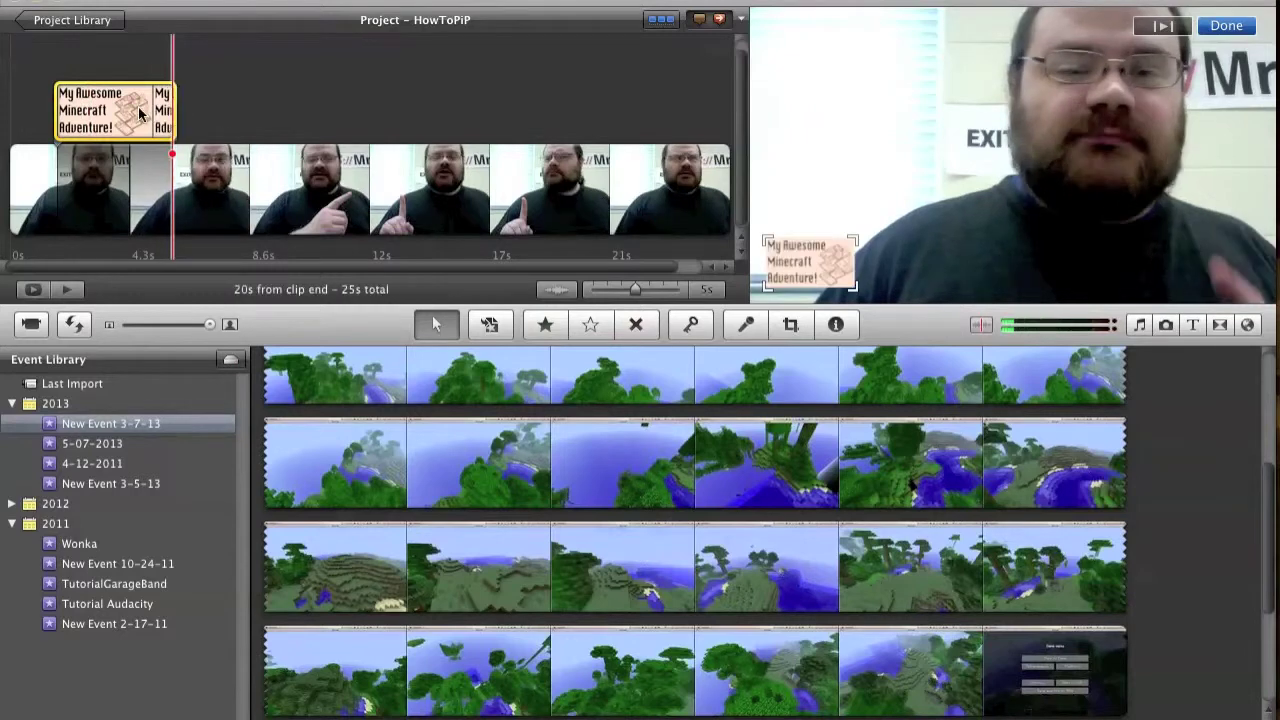
# - Stretch the title clip and line it up near the webcam clip's start
pyautogui.moveTo(130, 100); pyautogui.dragTo(60, 104)
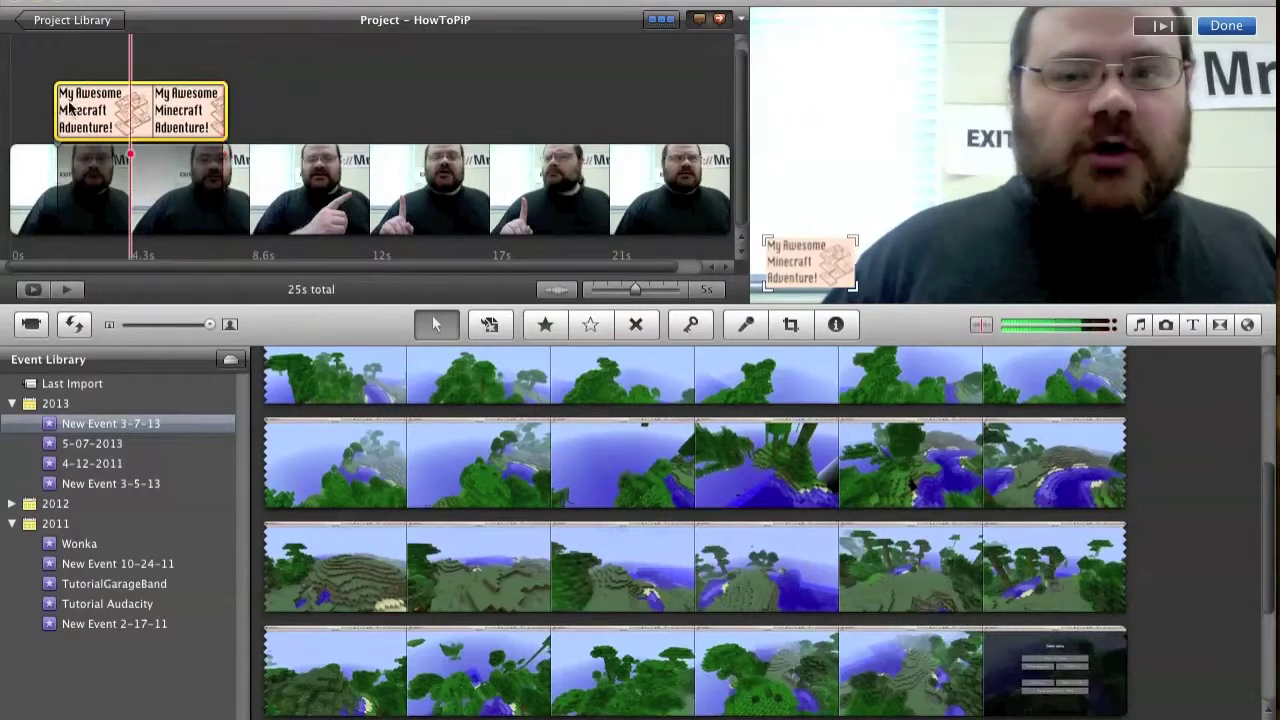
pyautogui.click(23, 109)
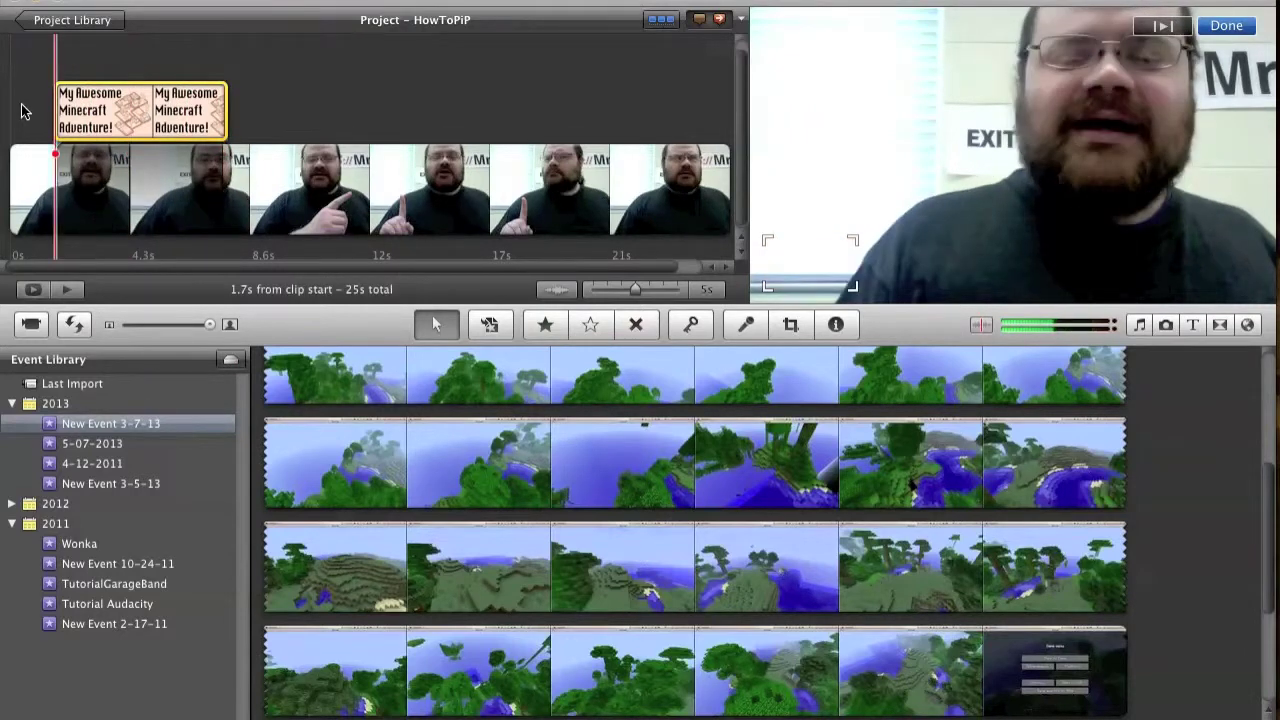
pyautogui.click(120, 125)
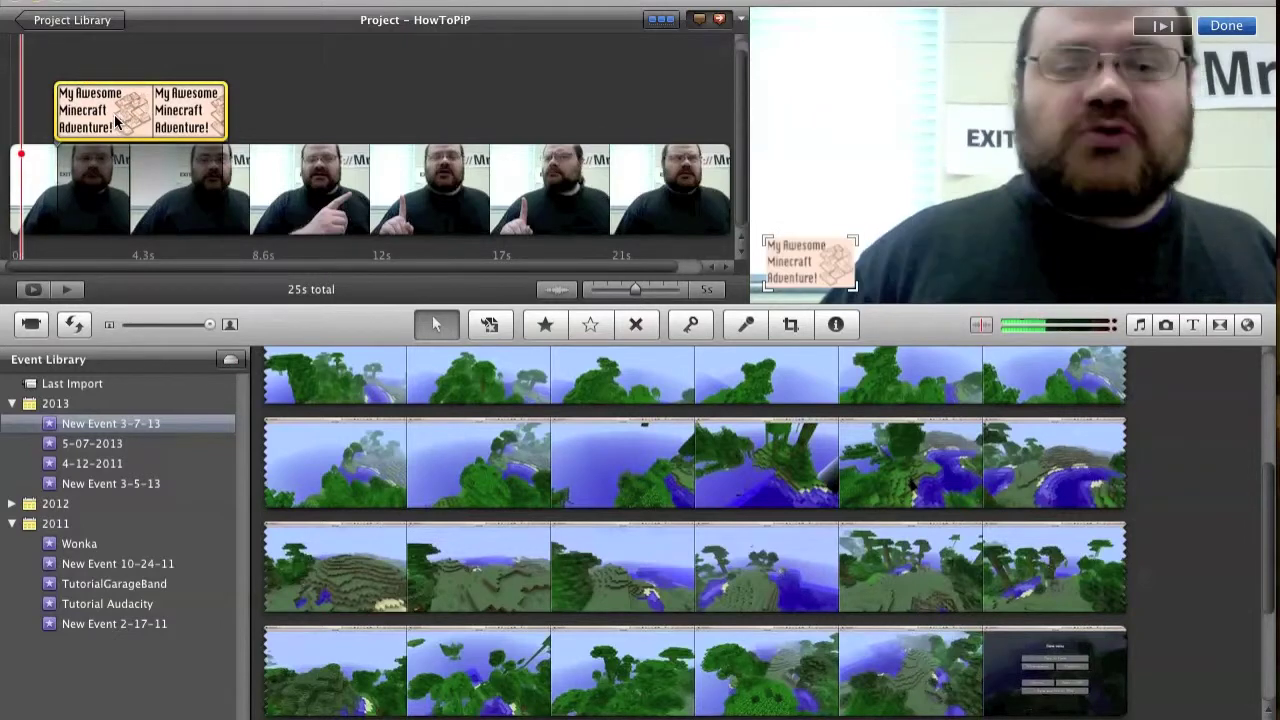
pyautogui.moveTo(66, 117); pyautogui.dragTo(62, 117)
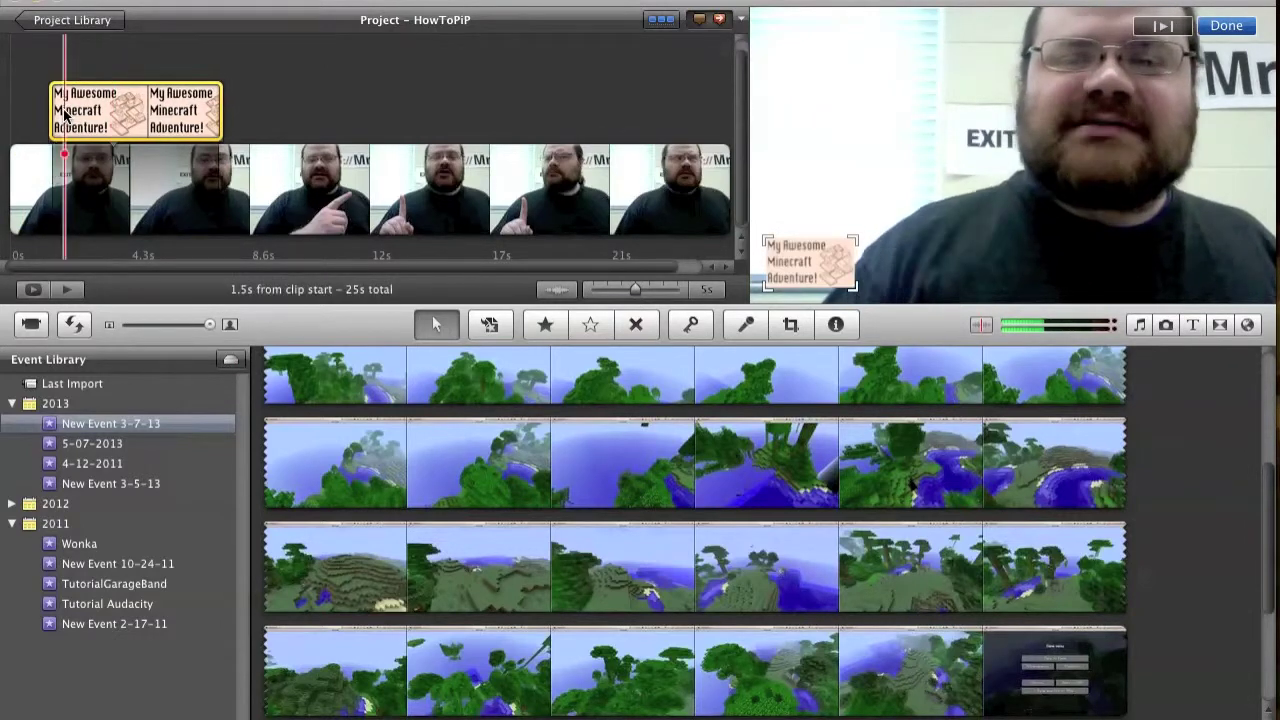
# - Set the title overlay's duration to 20 seconds in its Inspector
pyautogui.rightClick(64, 117)
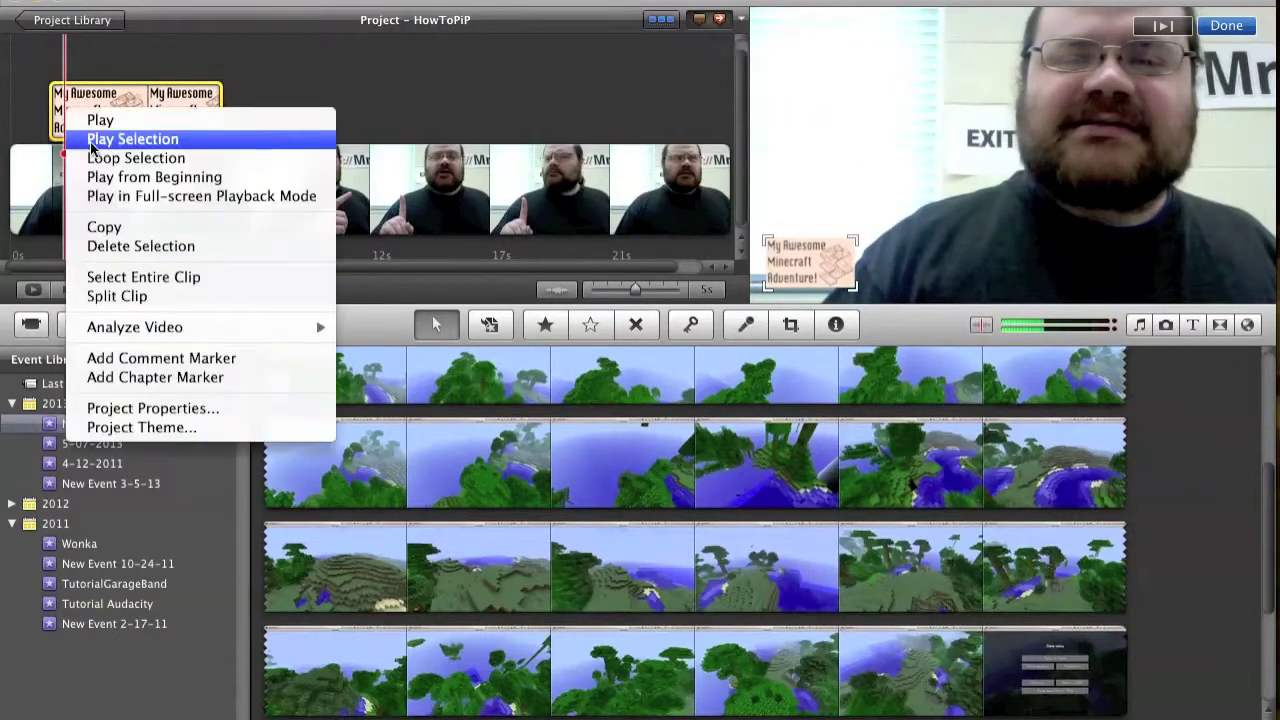
pyautogui.click(115, 97)
pyautogui.doubleClick(115, 97)
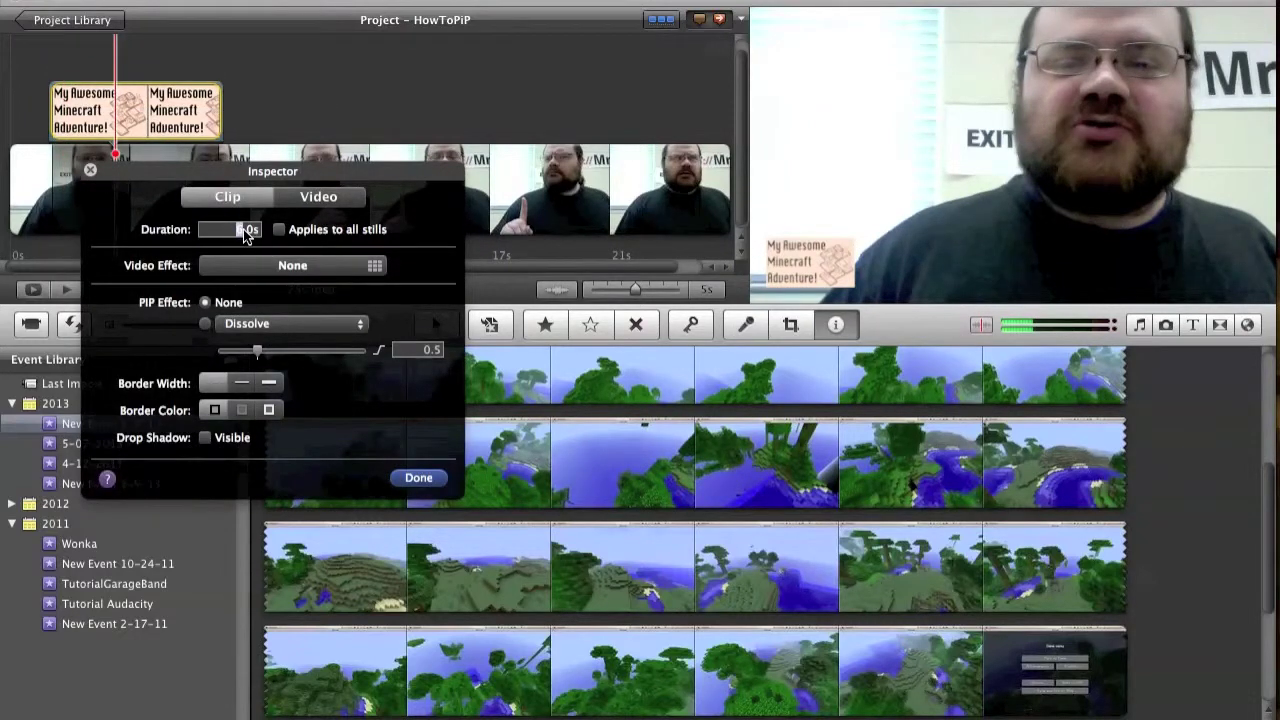
pyautogui.write('20.')
pyautogui.click(420, 478)
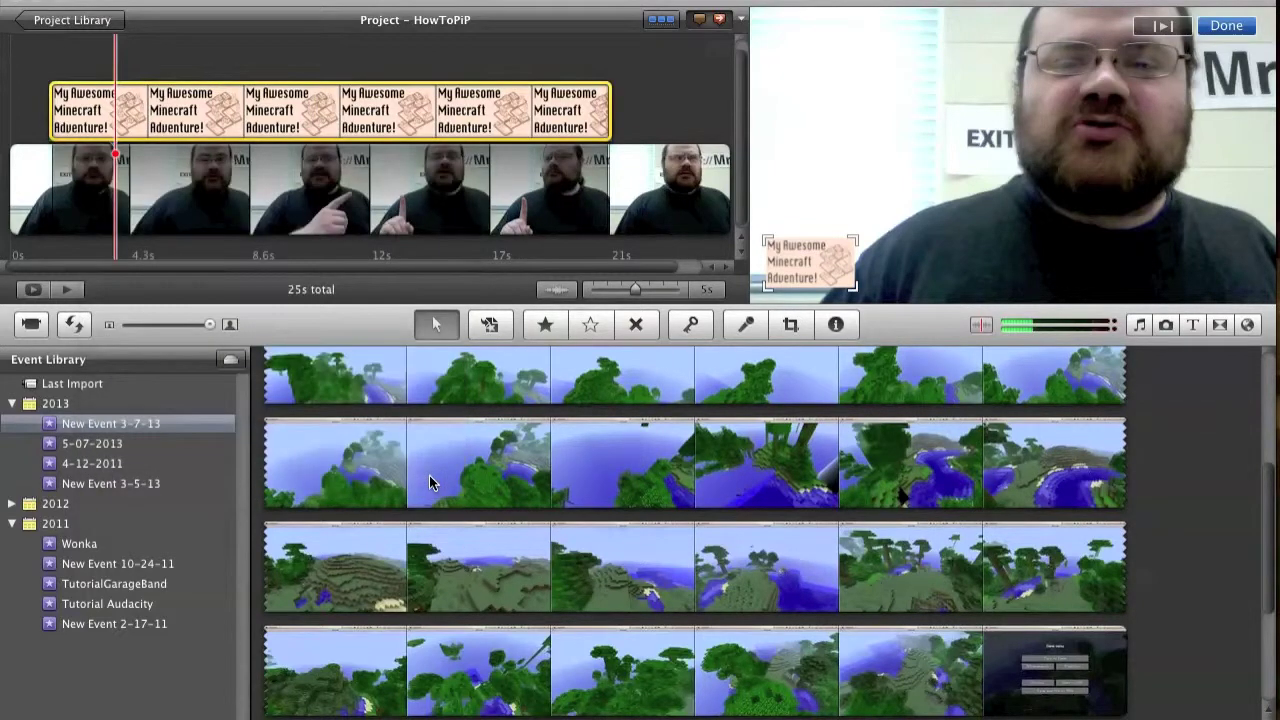
pyautogui.click(44, 102)
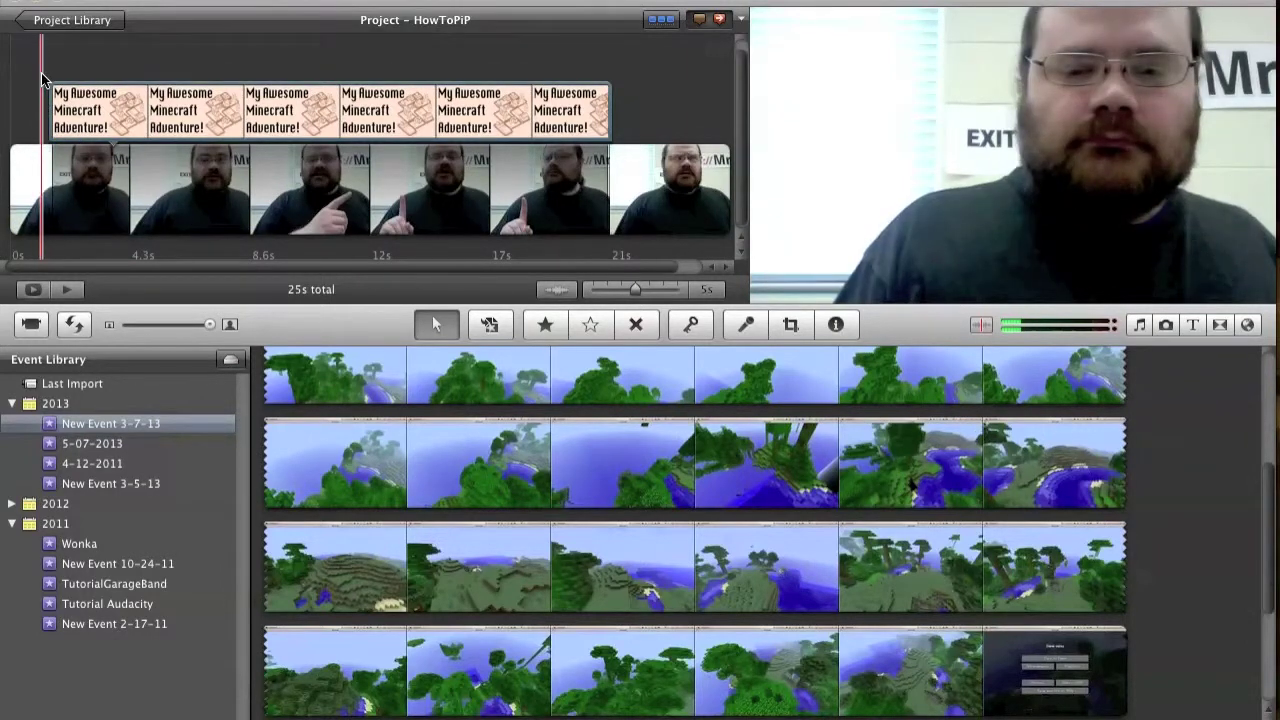
# - Play the project to preview the Minecraft title overlay, then stop near the start
pyautogui.press('space')
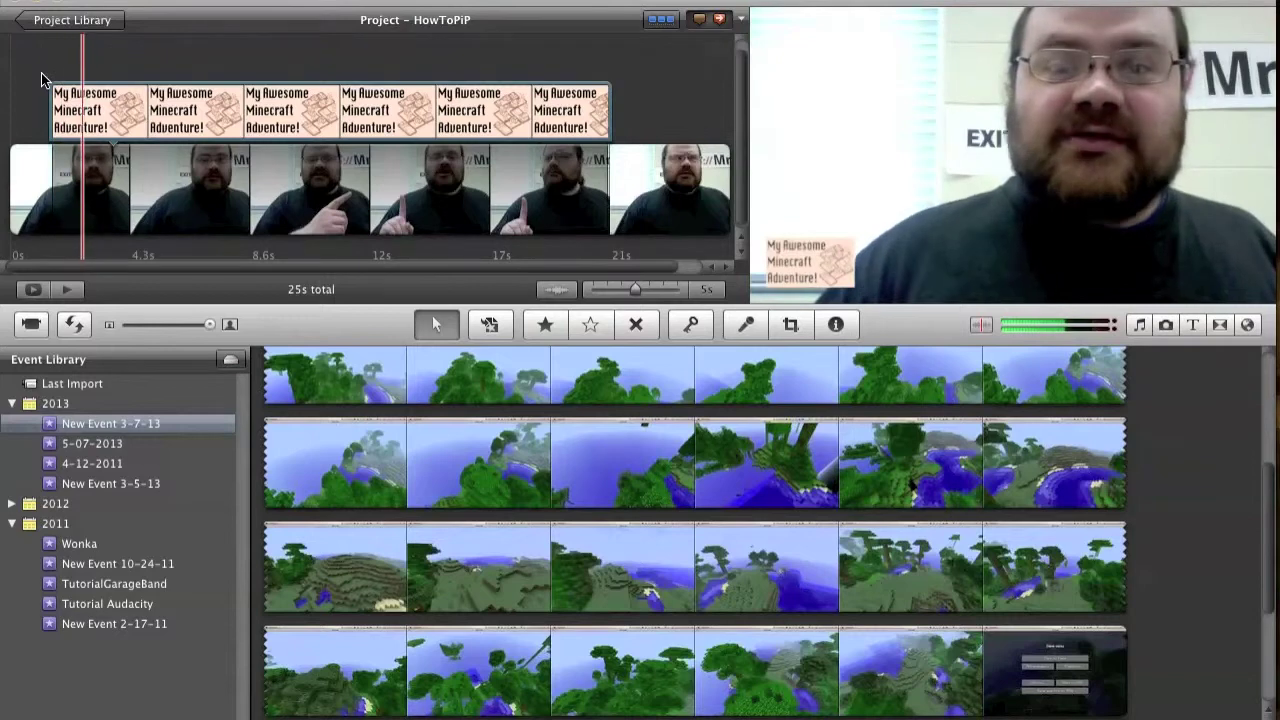
pyautogui.press('XF86AudioLowerVolume')
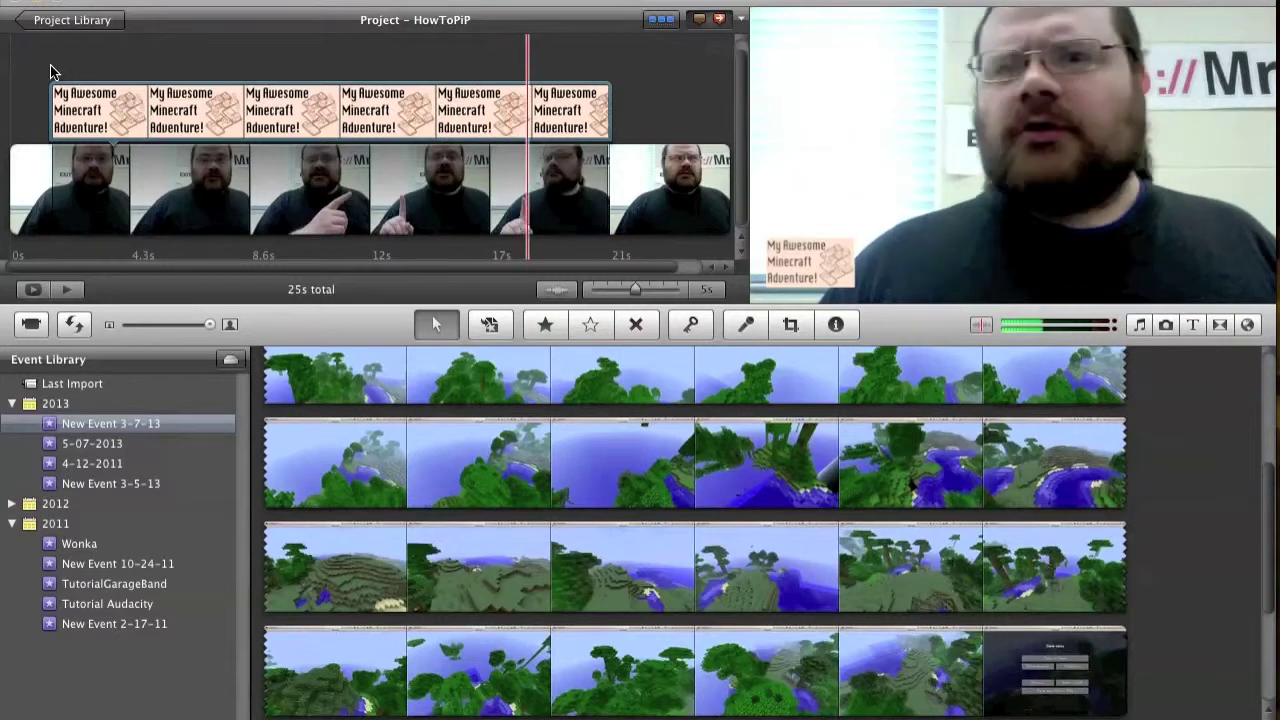
pyautogui.click(52, 72)
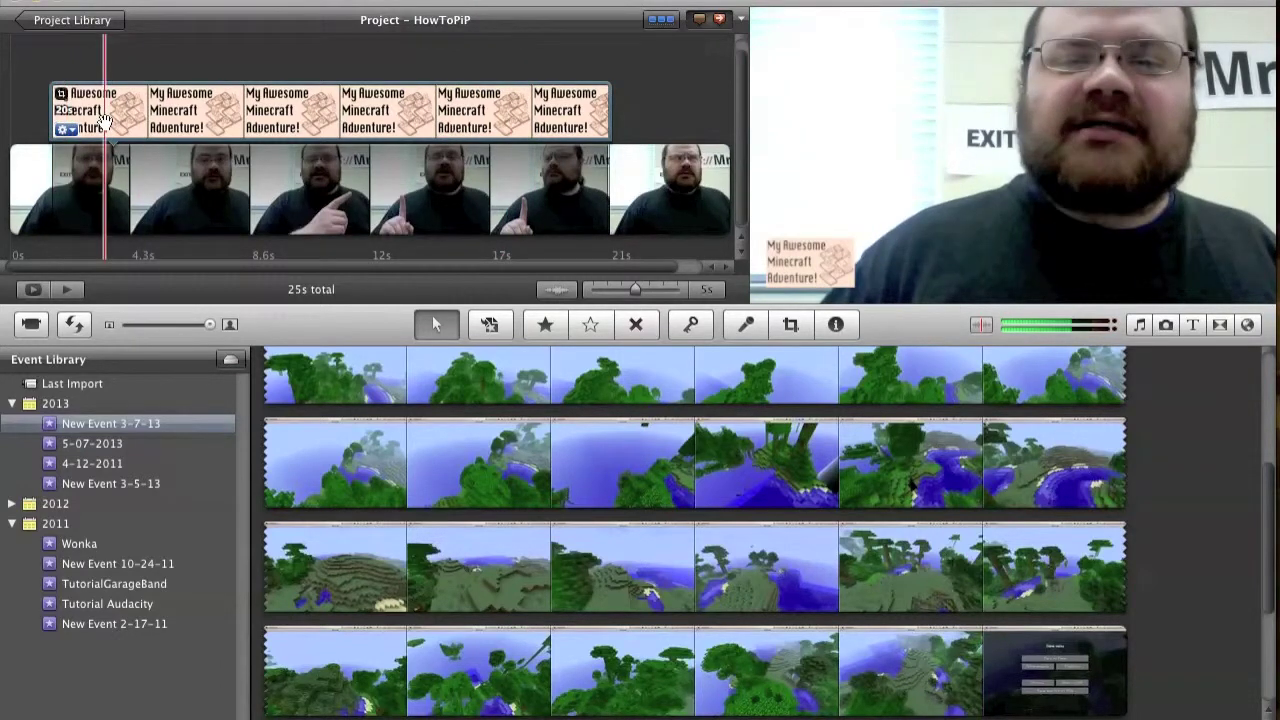
# - Delete the title overlay clip from the project and switch to GIMP
pyautogui.click(190, 122)
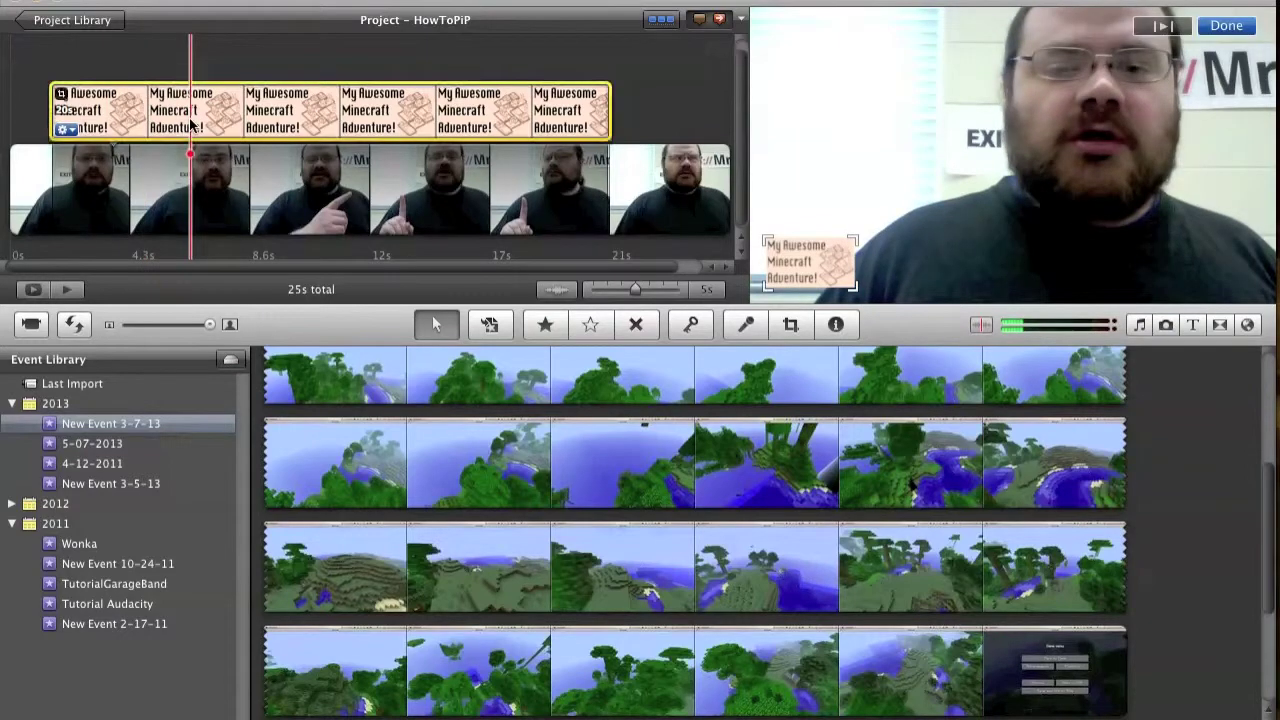
pyautogui.press('Delete')
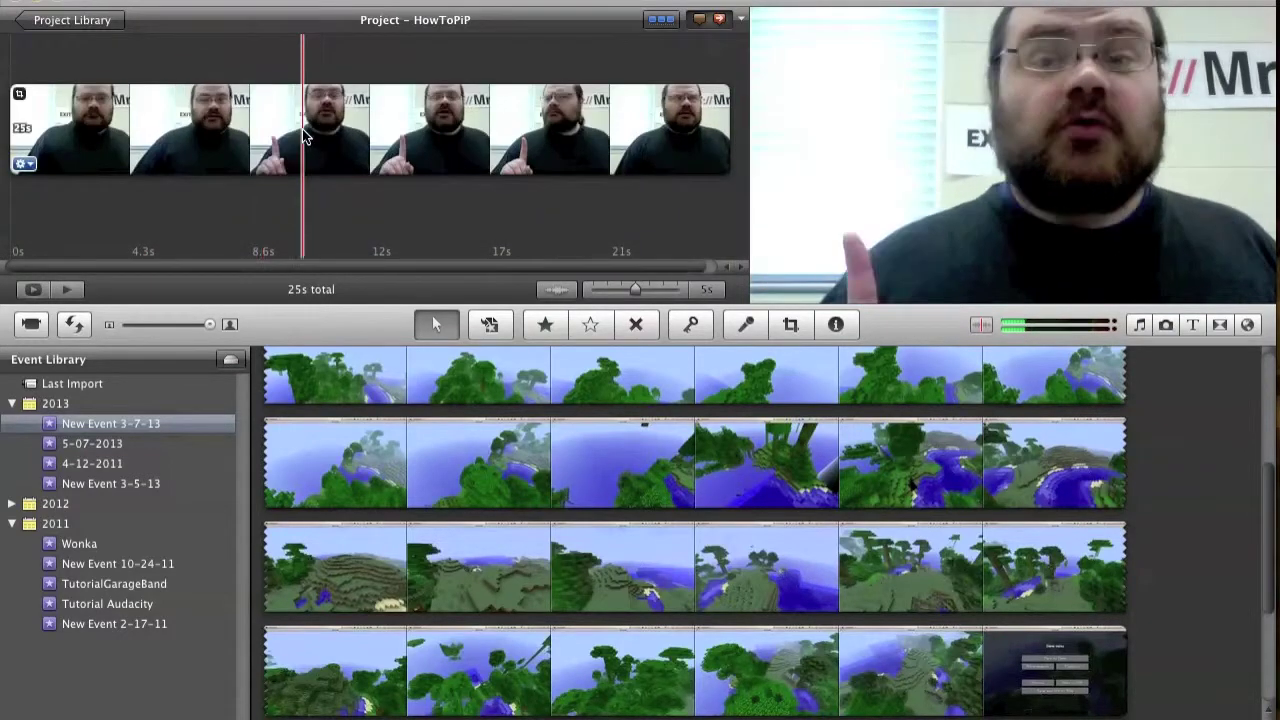
pyautogui.press('super+Tab')
pyautogui.press('super+Tab')
pyautogui.press('super+Tab')
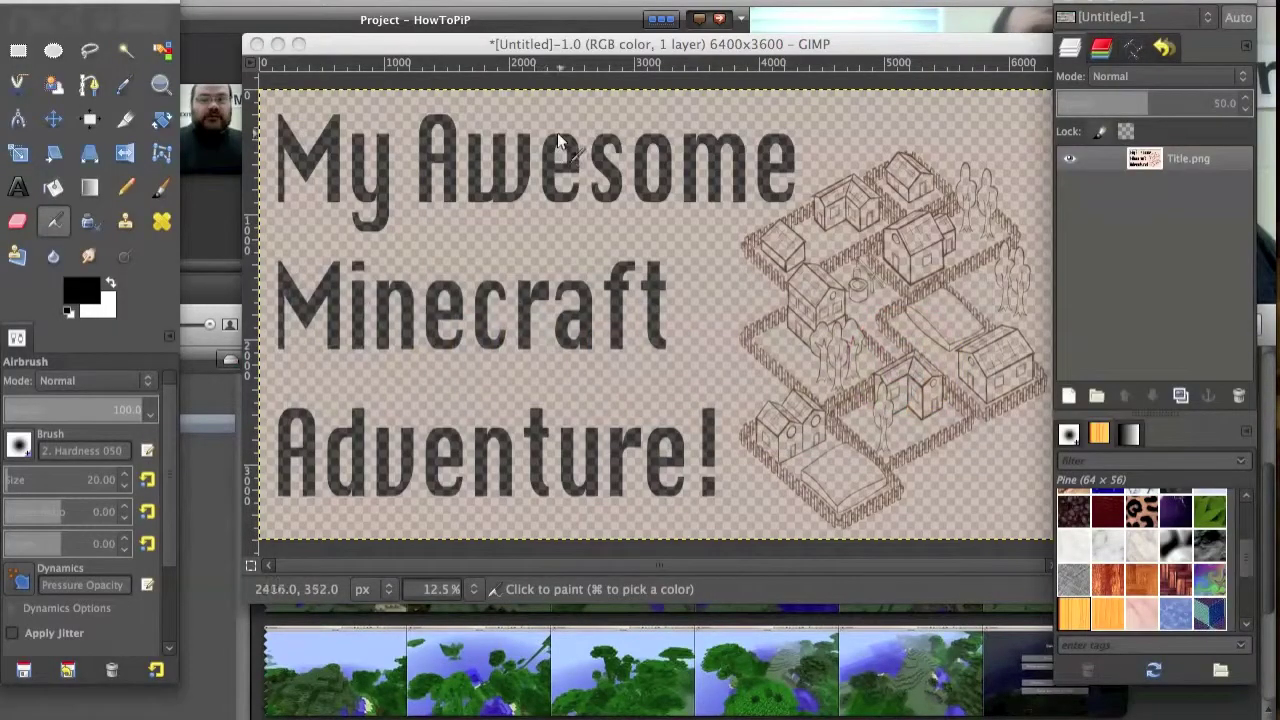
# - Reposition the GIMP window to view the whole half-transparent title, then return to iMovie
pyautogui.moveTo(517, 56); pyautogui.dragTo(465, 75)
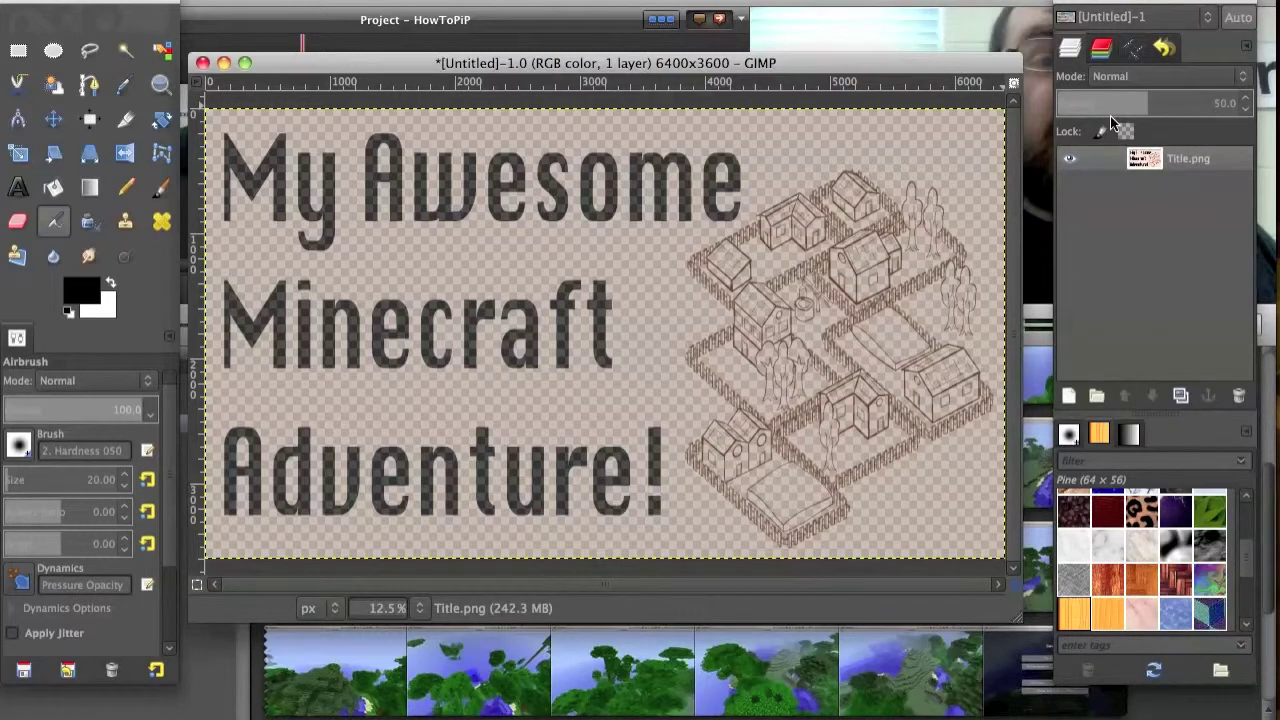
pyautogui.click(887, 11)
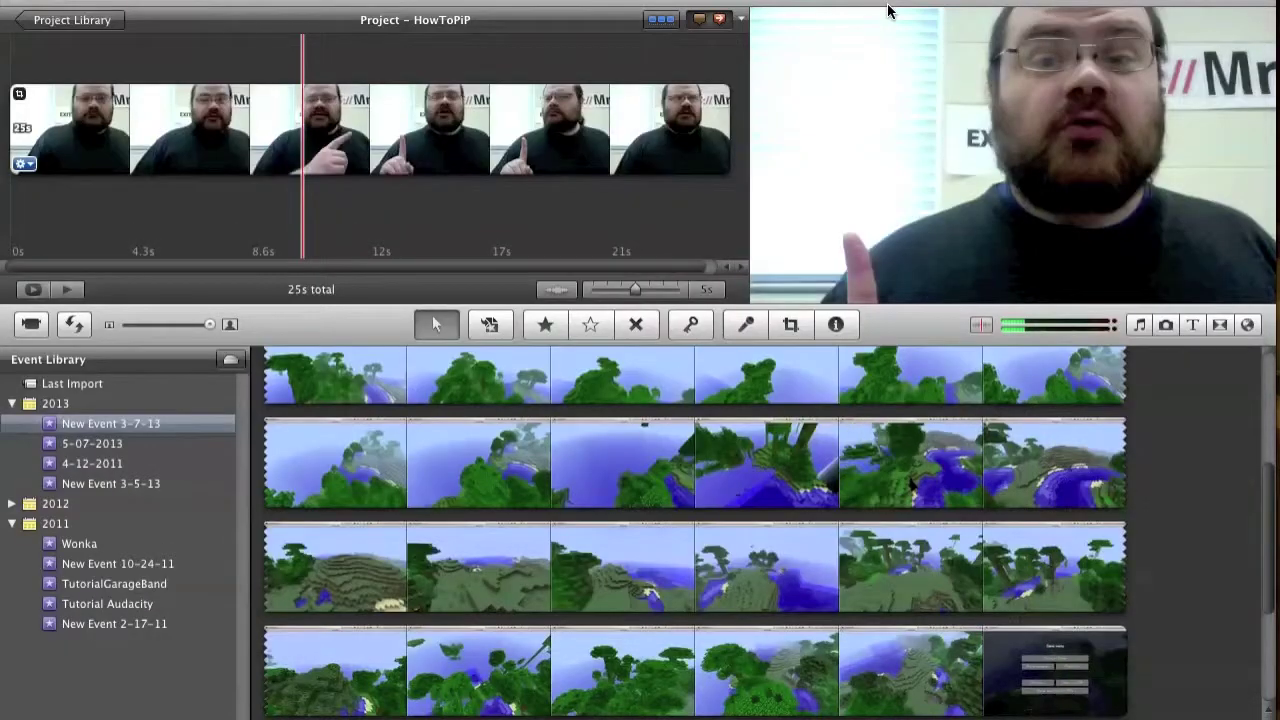
# - Preview Title50.png in Finder and drop it at the webcam clip's start as picture-in-picture
pyautogui.press('super+Tab')
pyautogui.press('super+Tab')
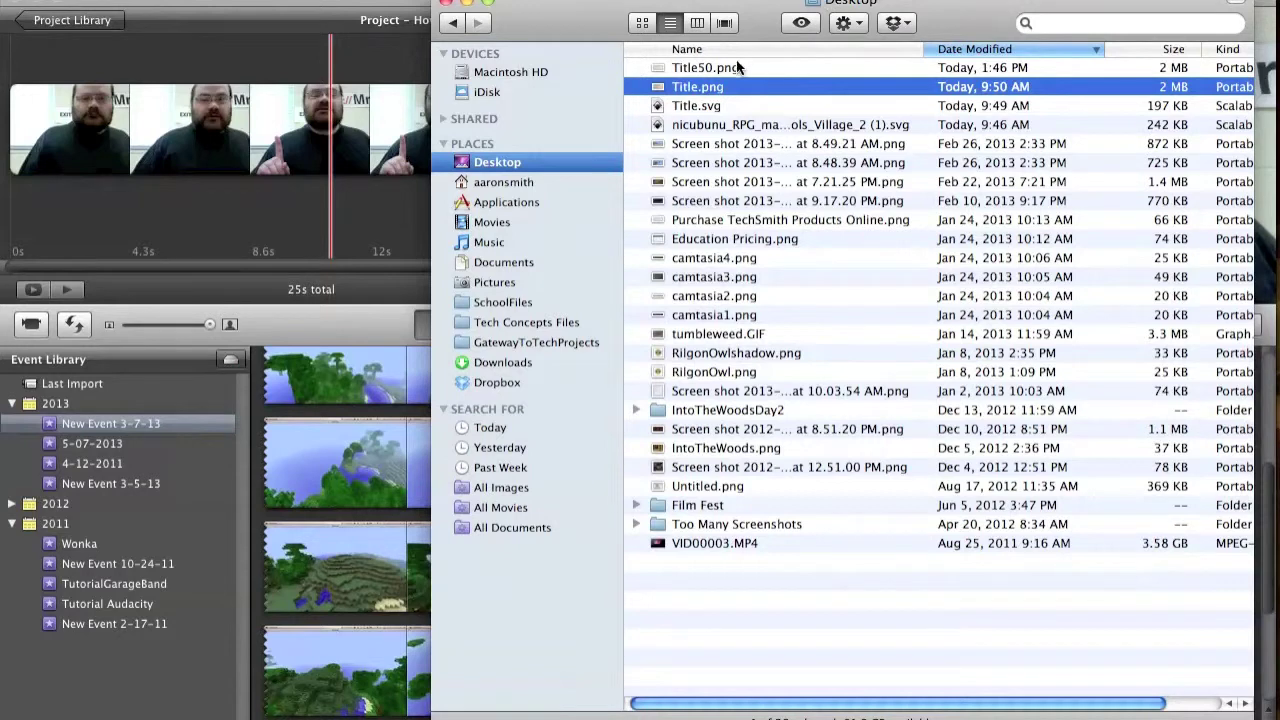
pyautogui.click(731, 70)
pyautogui.press('space')
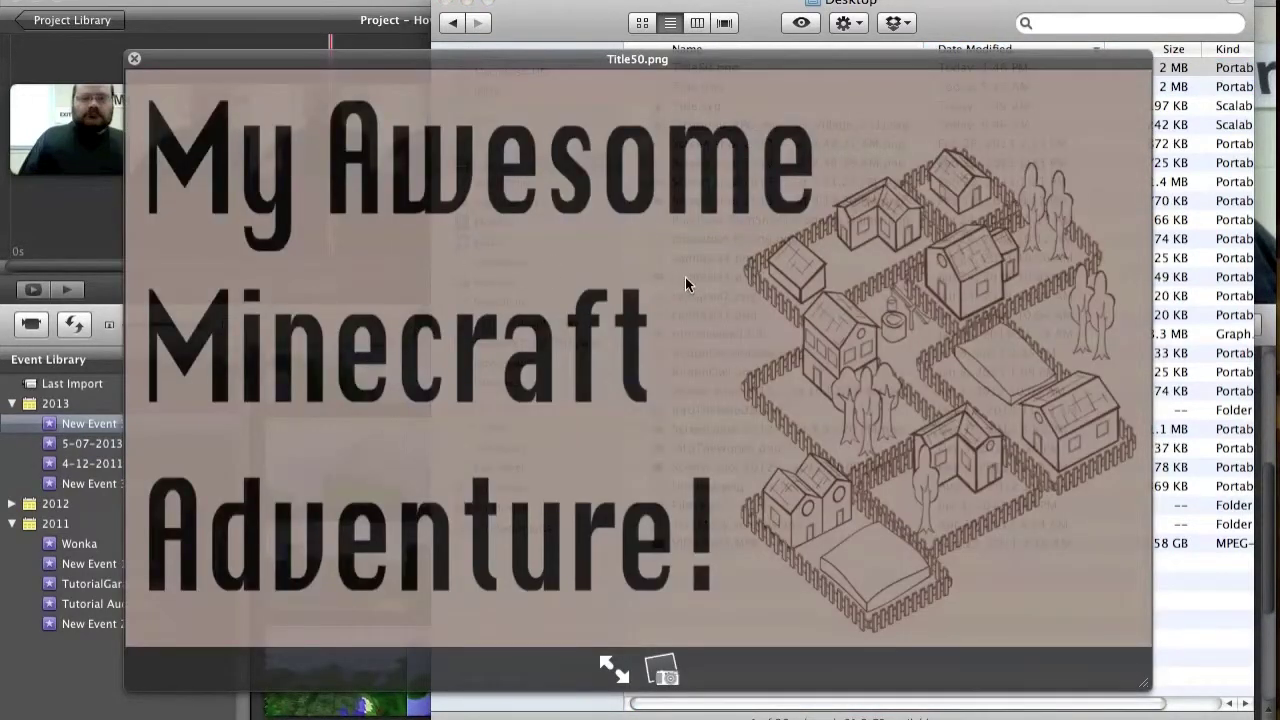
pyautogui.press('space')
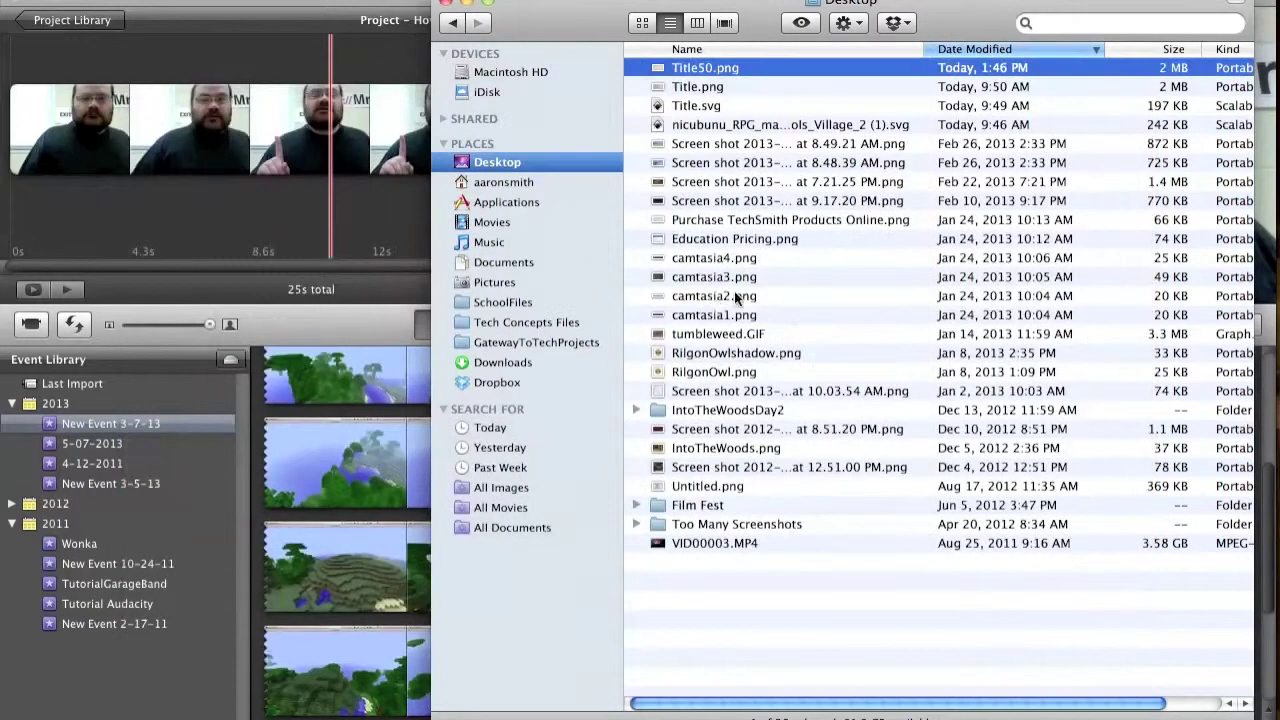
pyautogui.moveTo(683, 68); pyautogui.dragTo(24, 113)
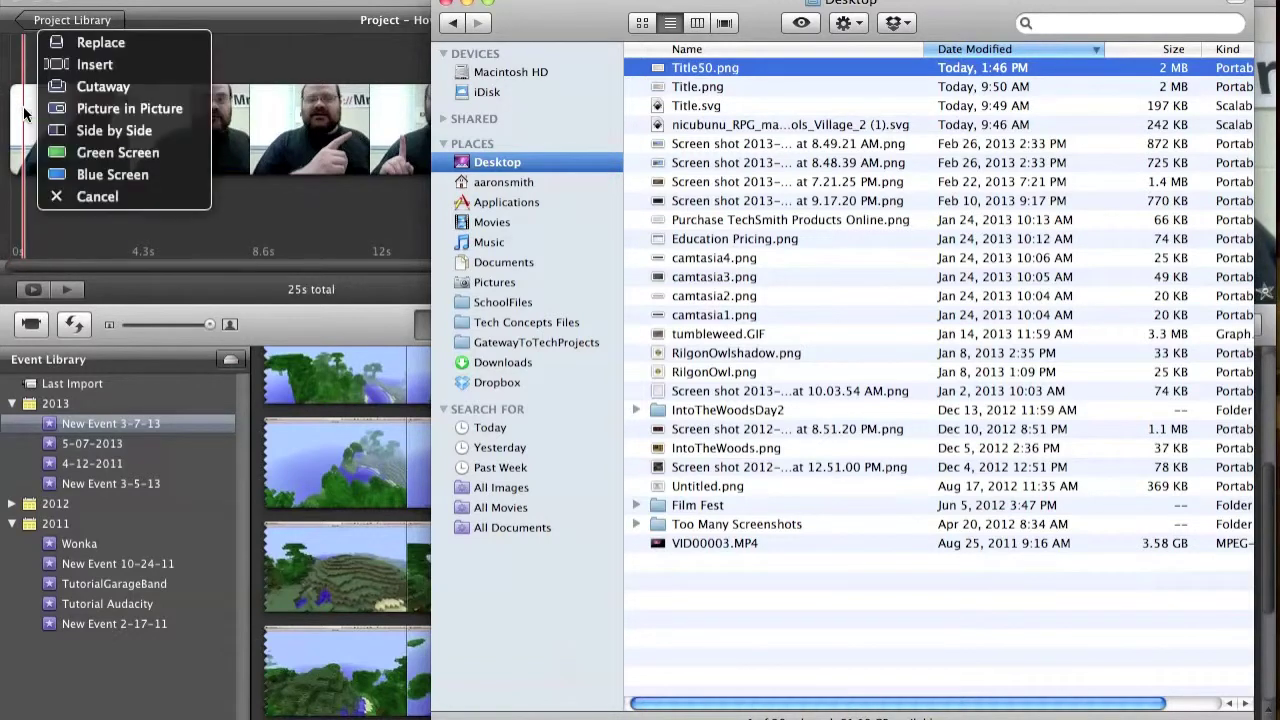
pyautogui.click(110, 110)
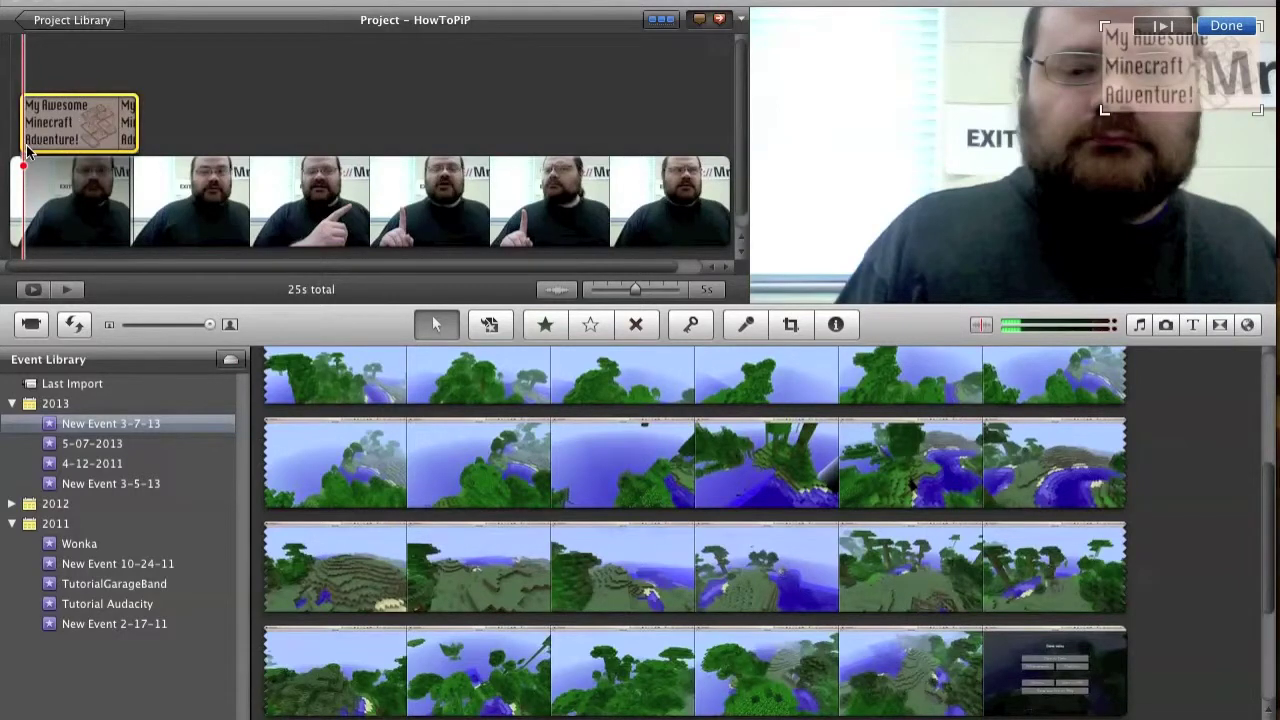
# - Set the title overlay's cropping to Fit so the whole image shows
pyautogui.click(27, 150)
pyautogui.click(98, 183)
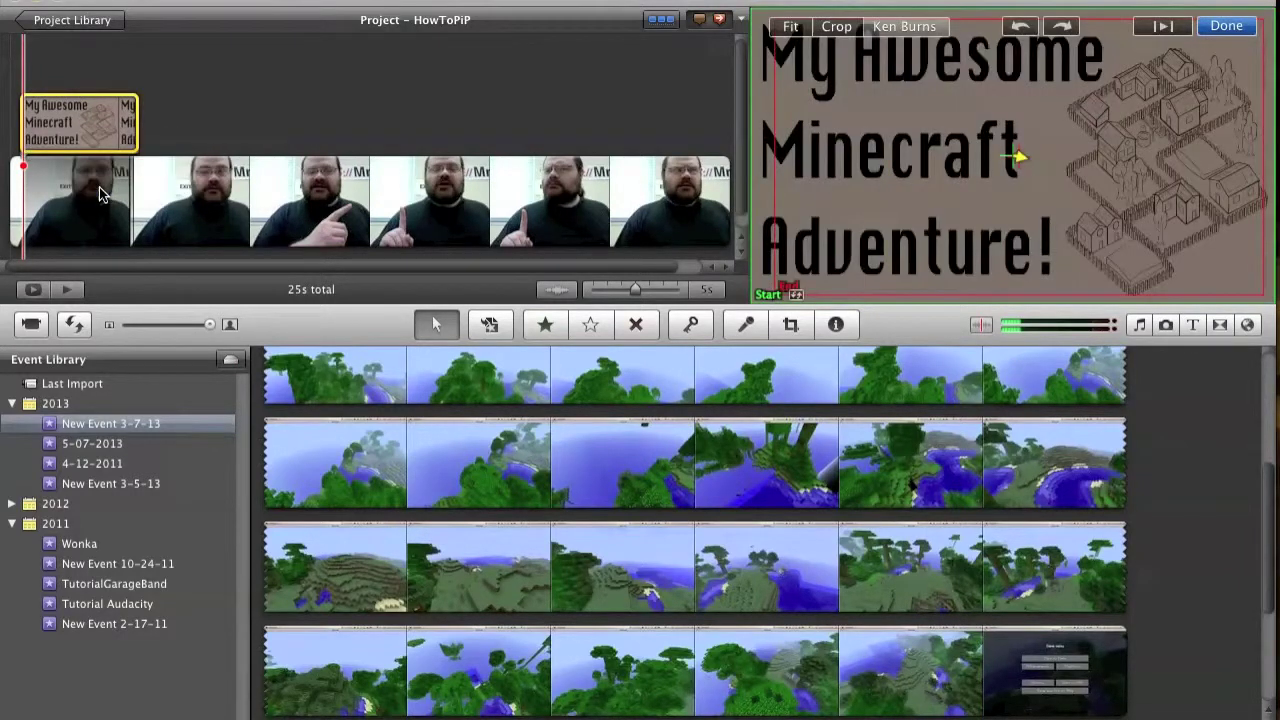
pyautogui.click(789, 27)
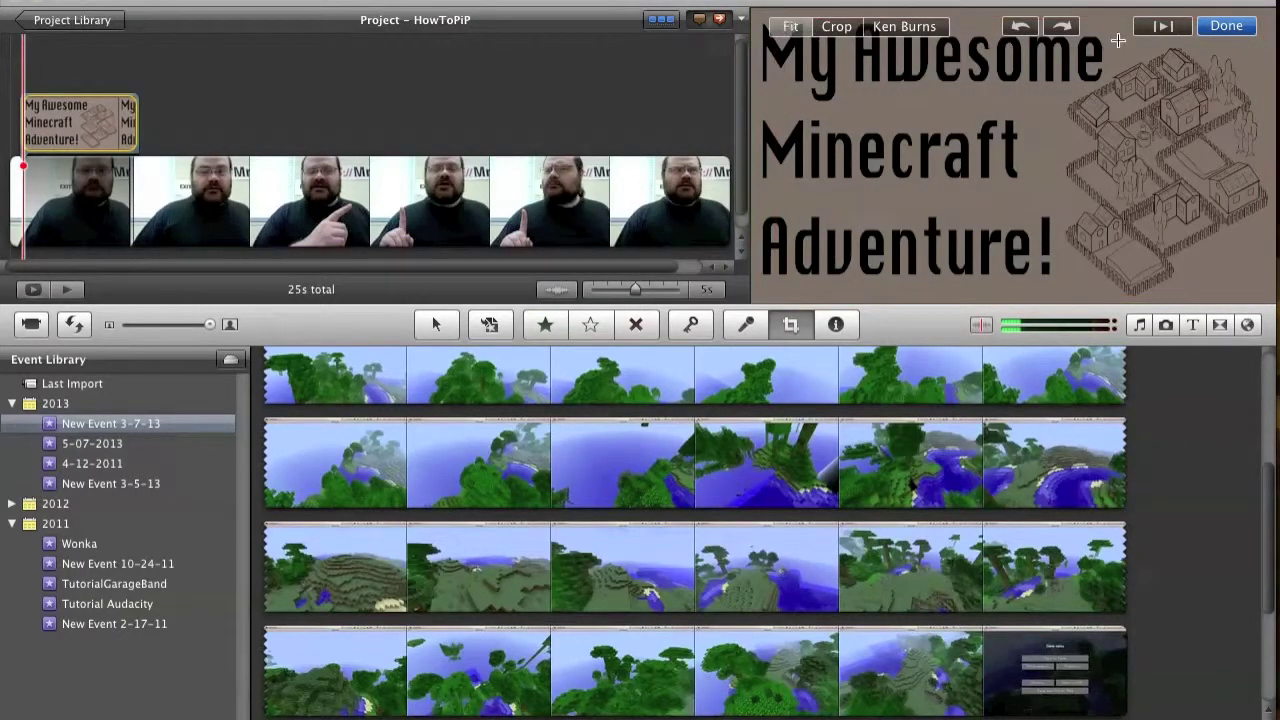
pyautogui.click(1228, 27)
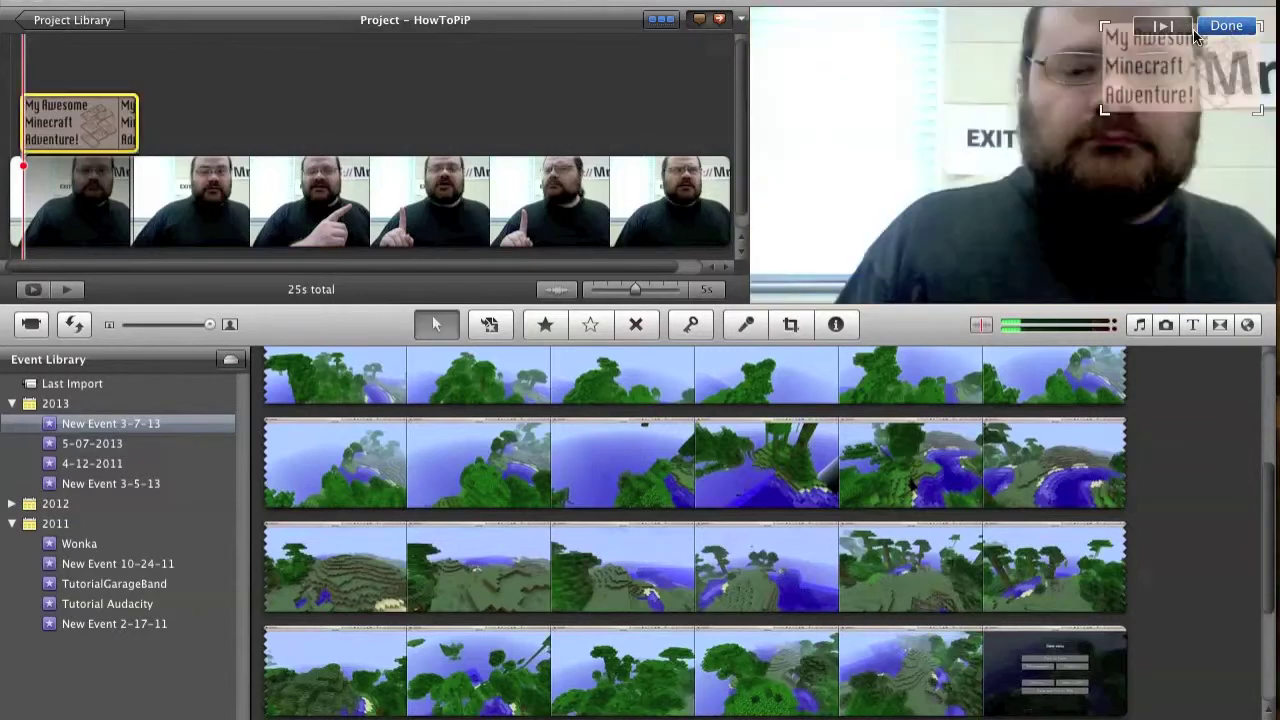
# - Give the title overlay a 22-second duration and move it to the bottom-right corner
pyautogui.click(33, 146)
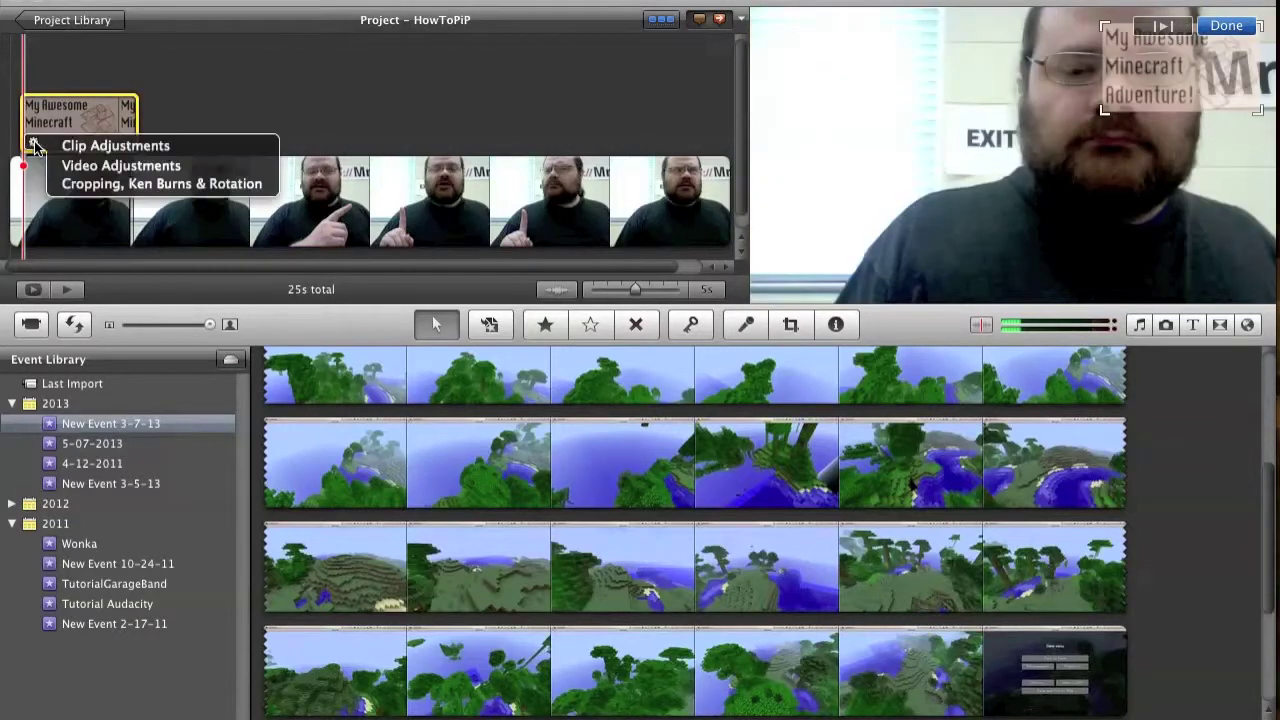
pyautogui.click(116, 146)
pyautogui.doubleClick(244, 230)
pyautogui.write('2')
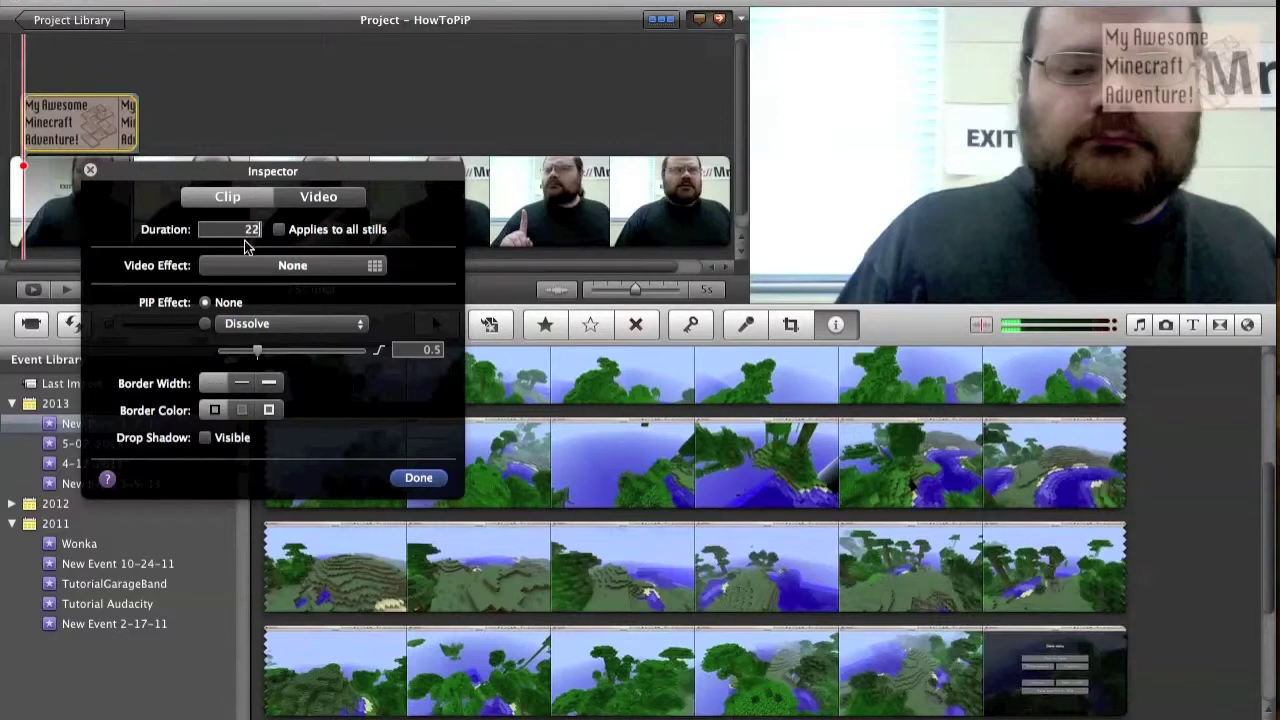
pyautogui.write('2')
pyautogui.click(418, 477)
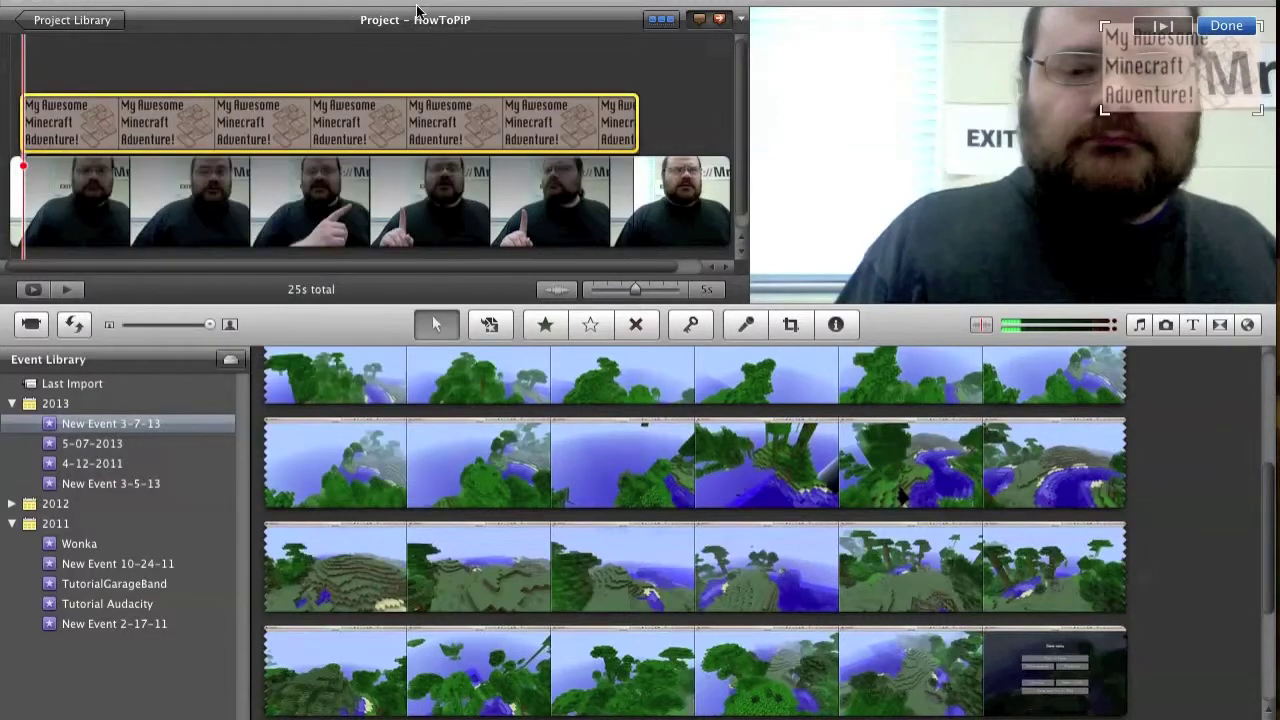
pyautogui.moveTo(1158, 66); pyautogui.dragTo(1176, 262)
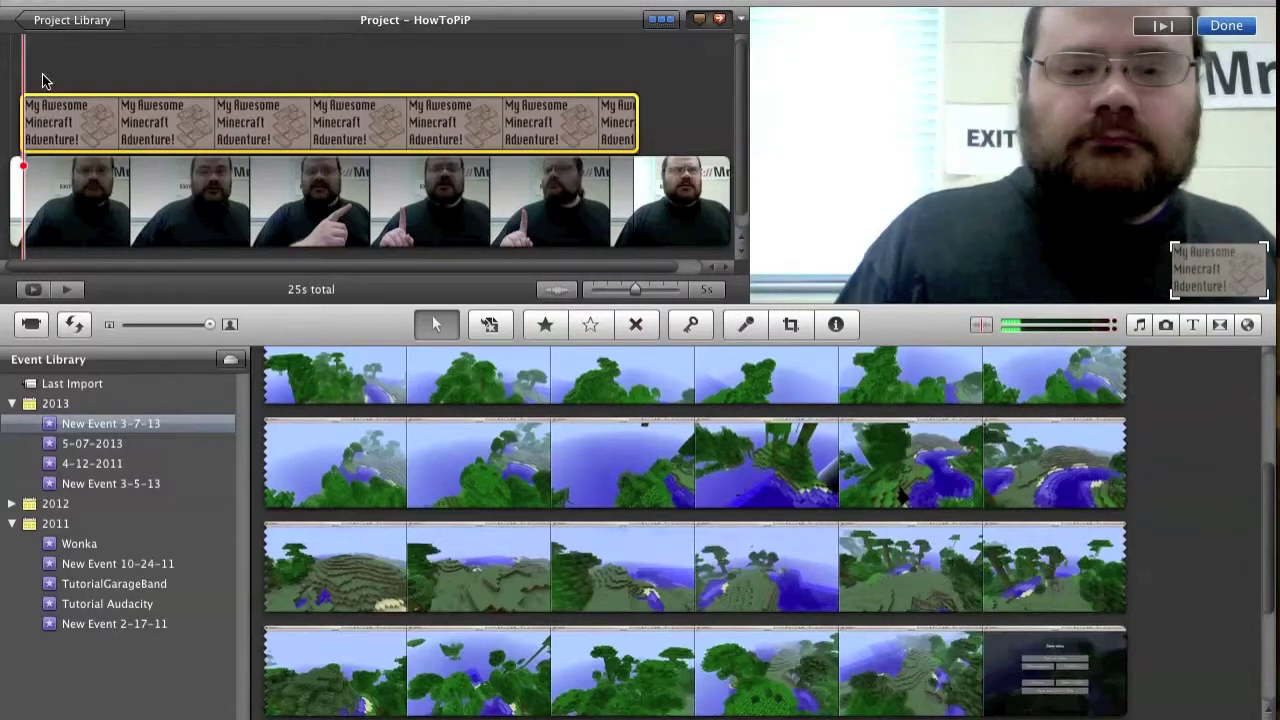
# - Play the project briefly to check the lower-right Title50.png watermark
pyautogui.press('space')
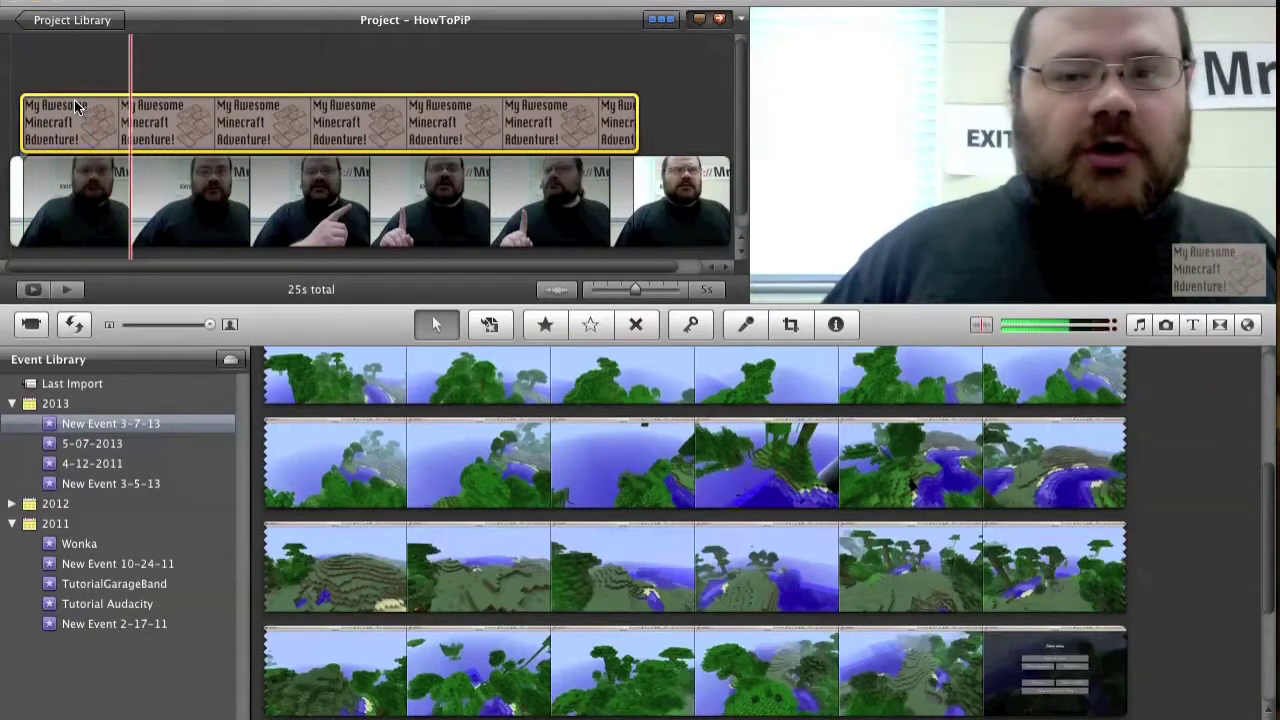
pyautogui.press('space')
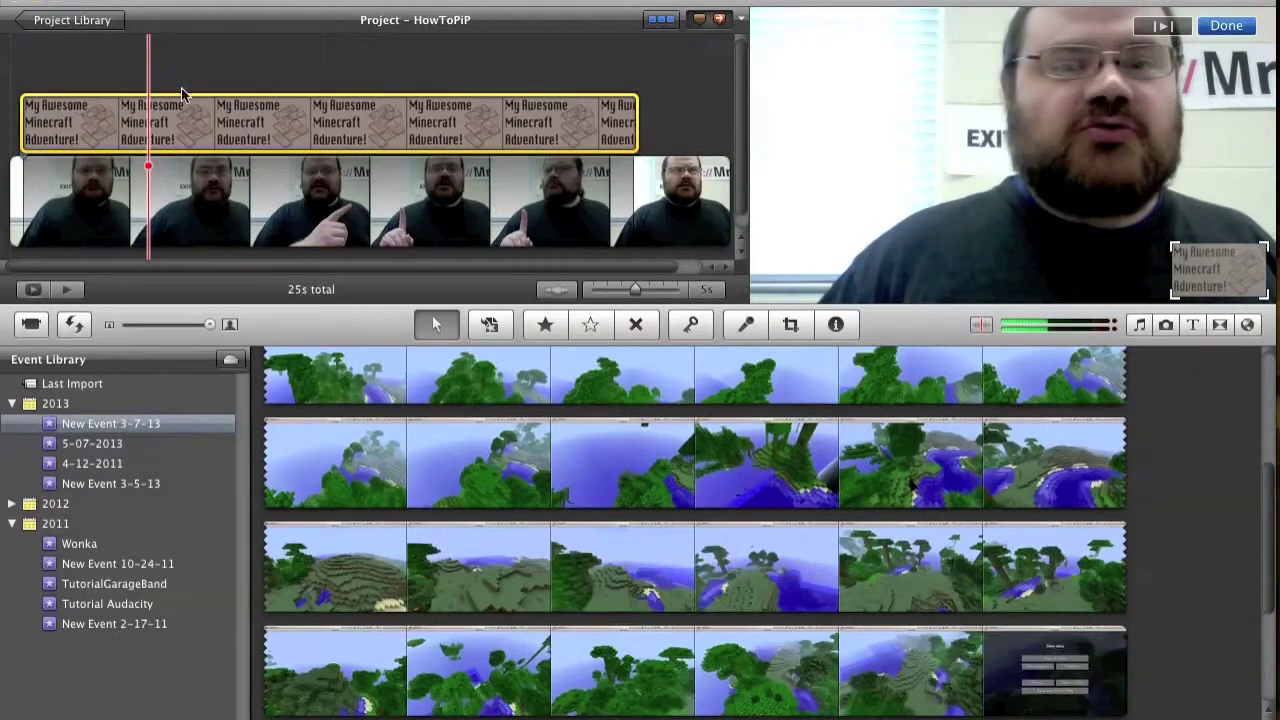